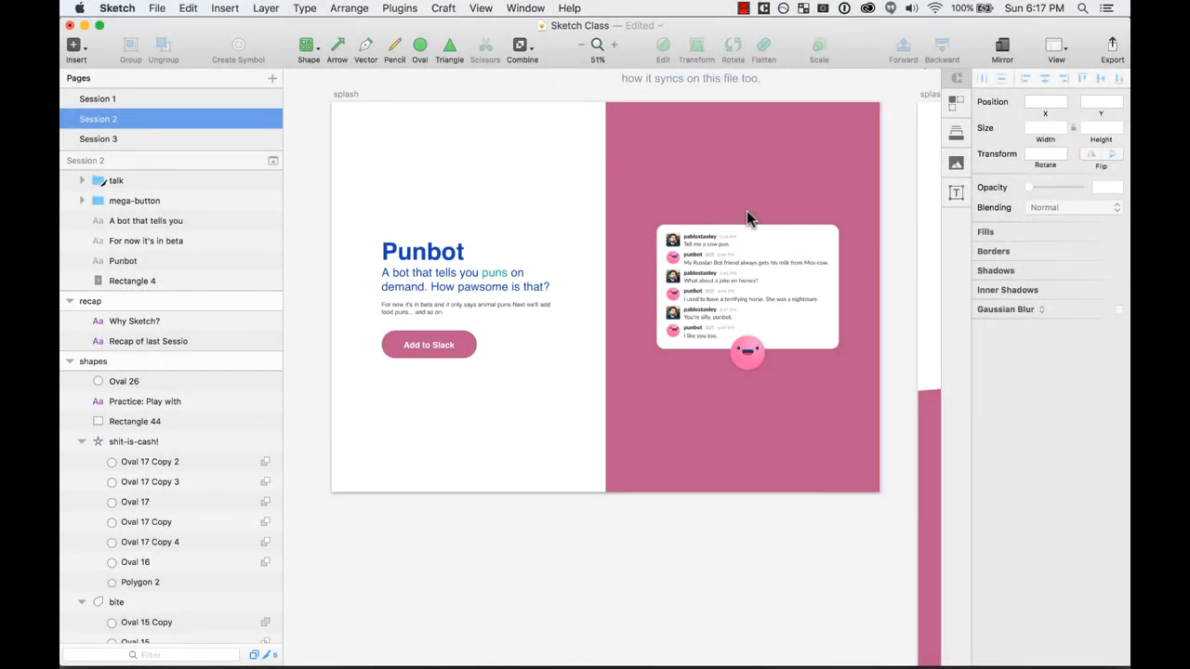
Show the Library panel, compare the Document and Shared views, and end on Shared with the Add to Slack button selected.
click(956, 133)
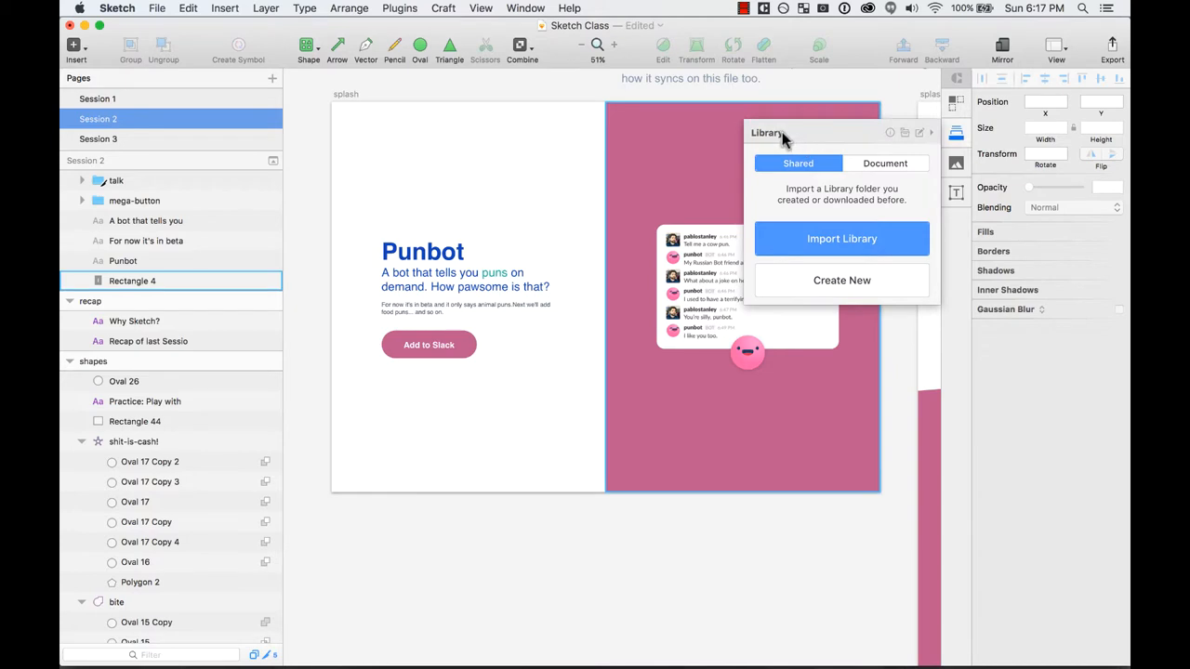
key(Escape)
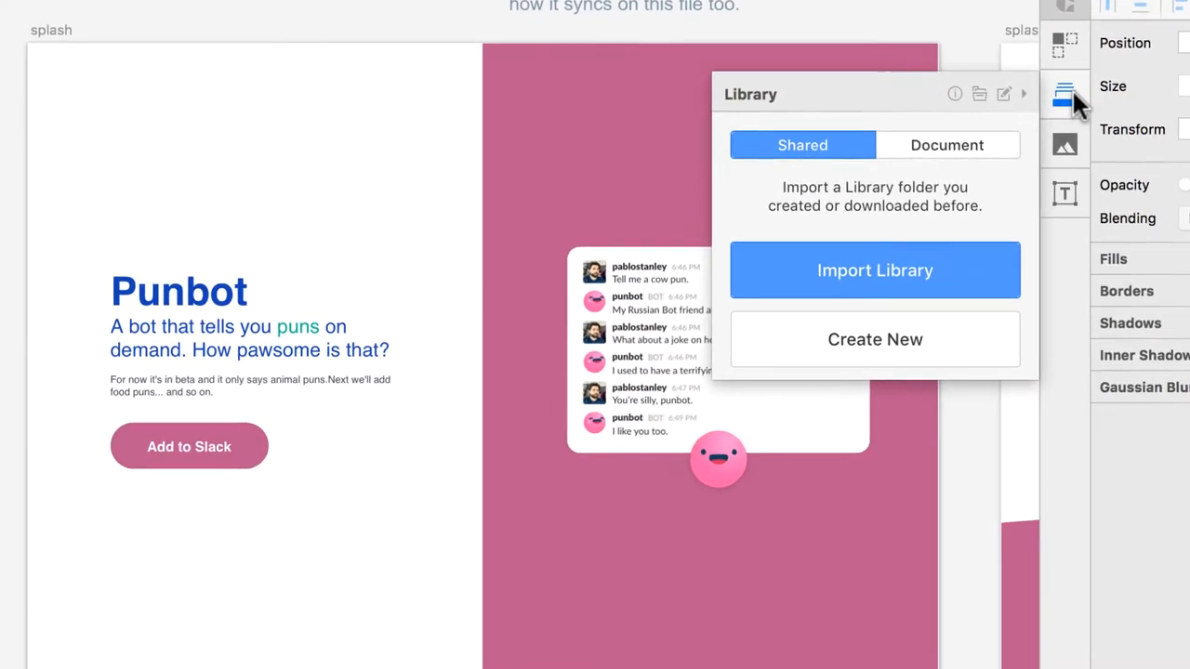
click(972, 145)
click(820, 146)
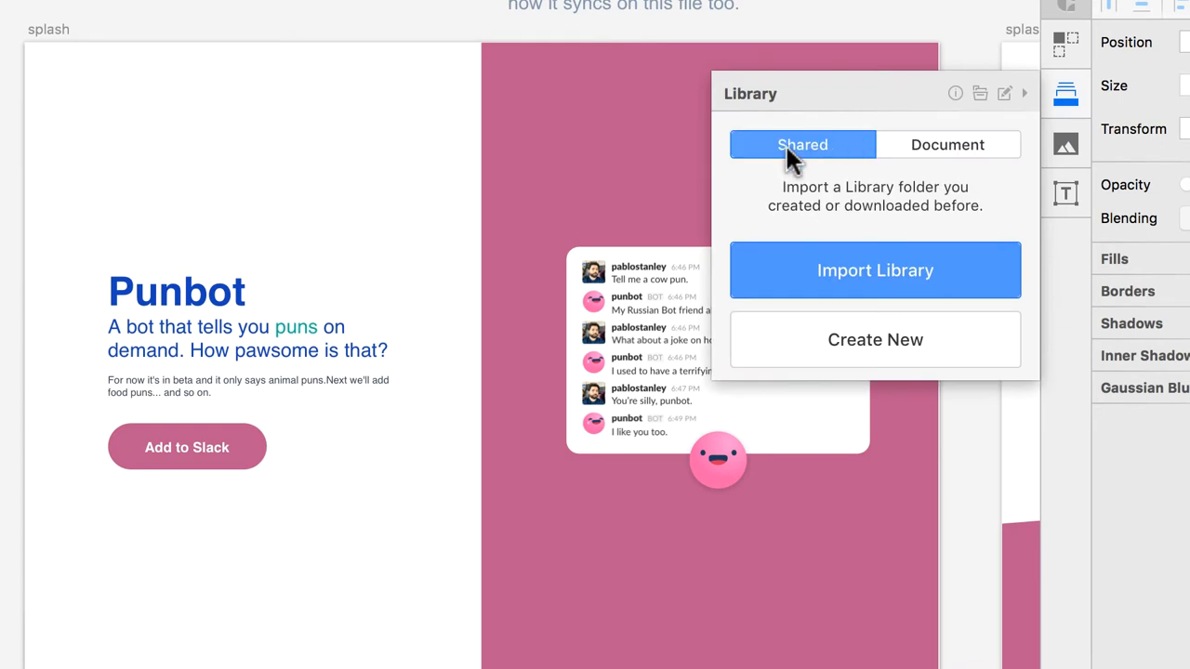
click(967, 147)
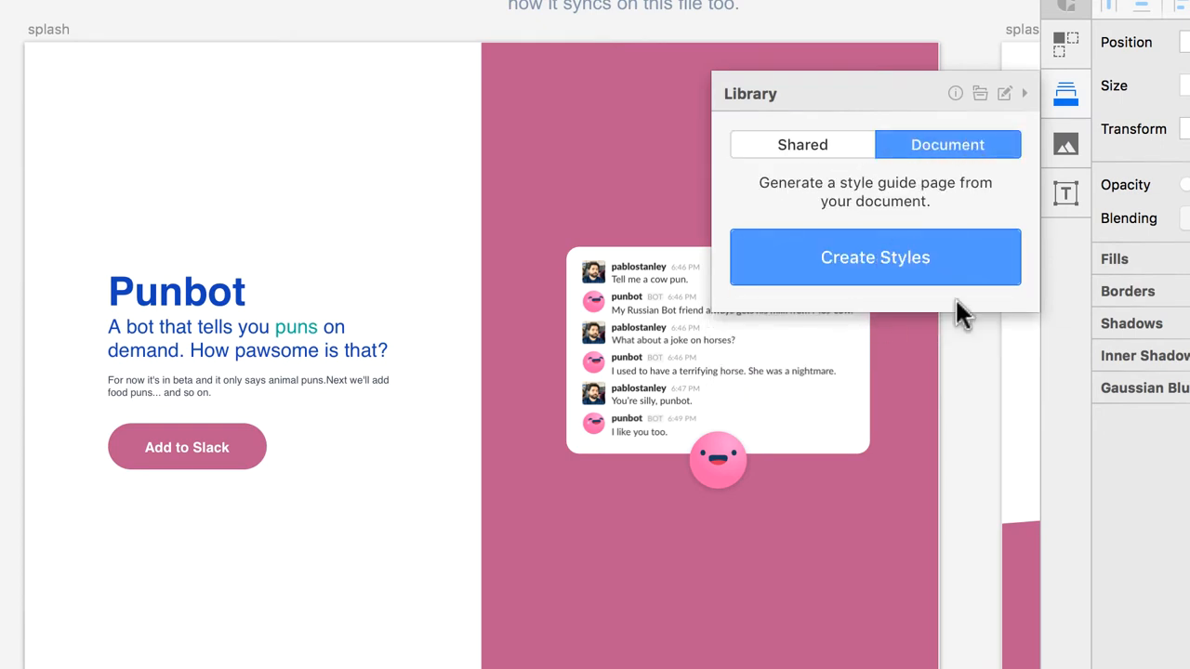
click(828, 144)
click(237, 447)
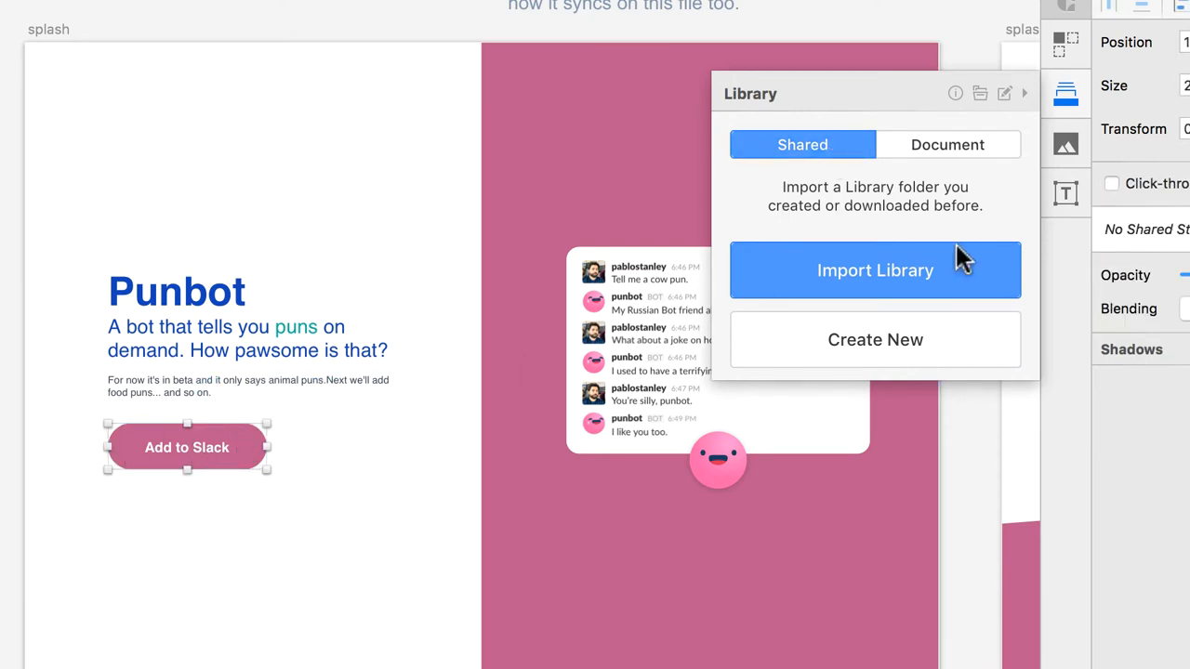
Name the new library 'Punbot' and pick the 14-Craft-Photos Dropbox folder as its destination.
click(898, 339)
click(846, 182)
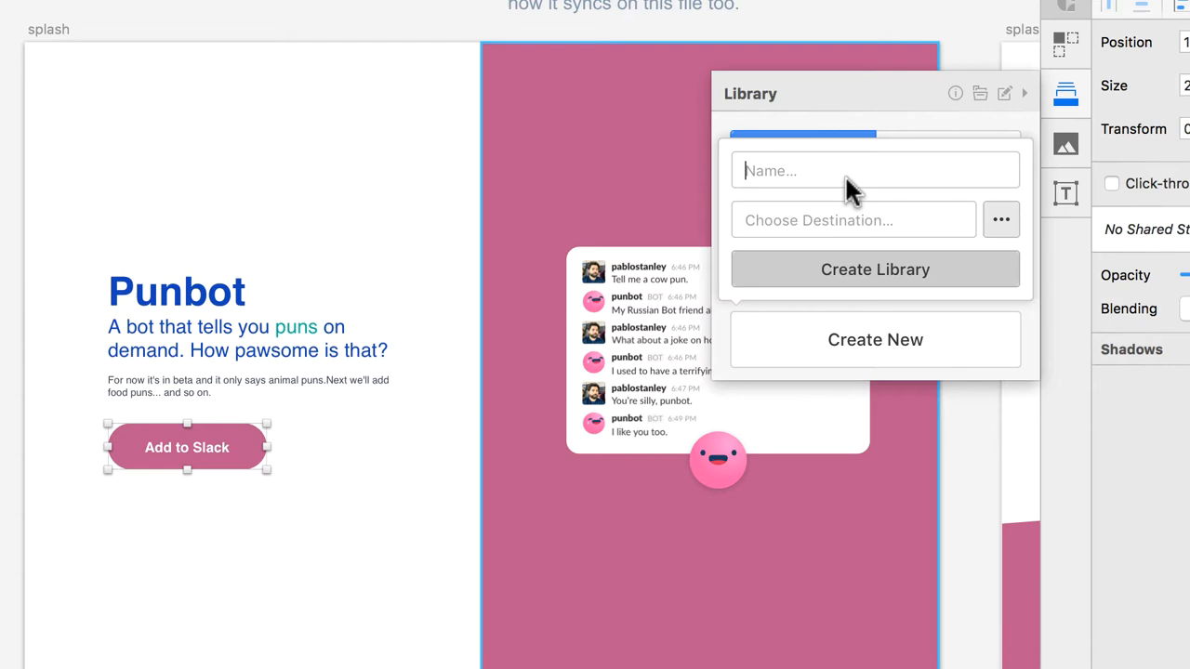
text(Punbot)
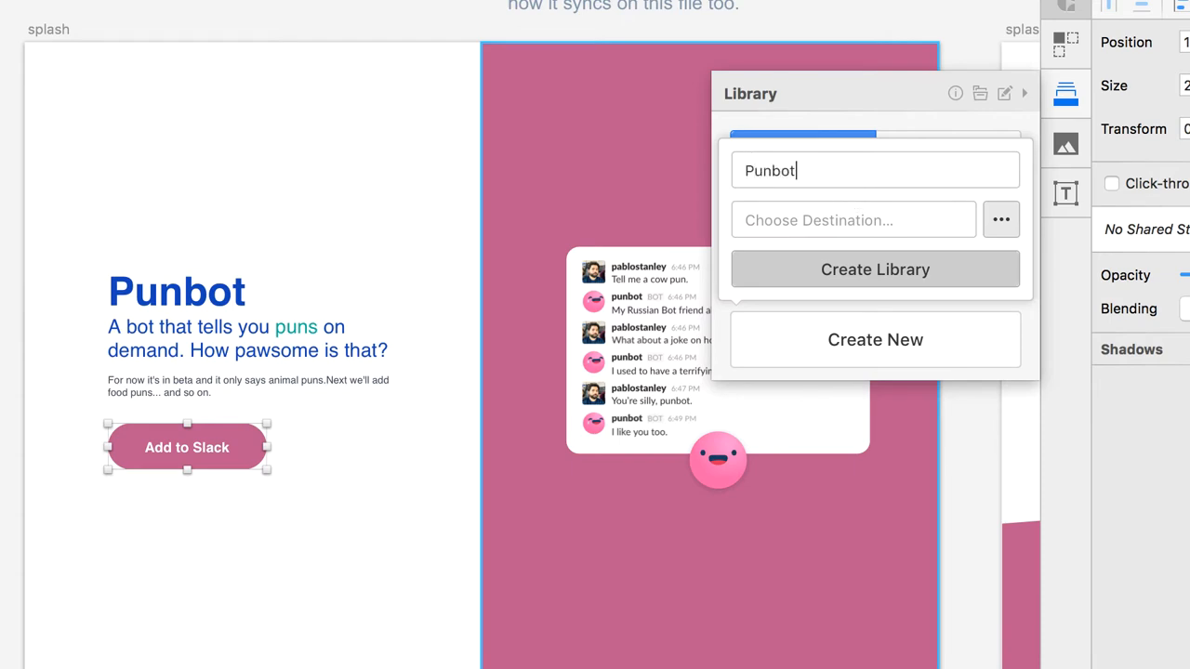
click(1001, 220)
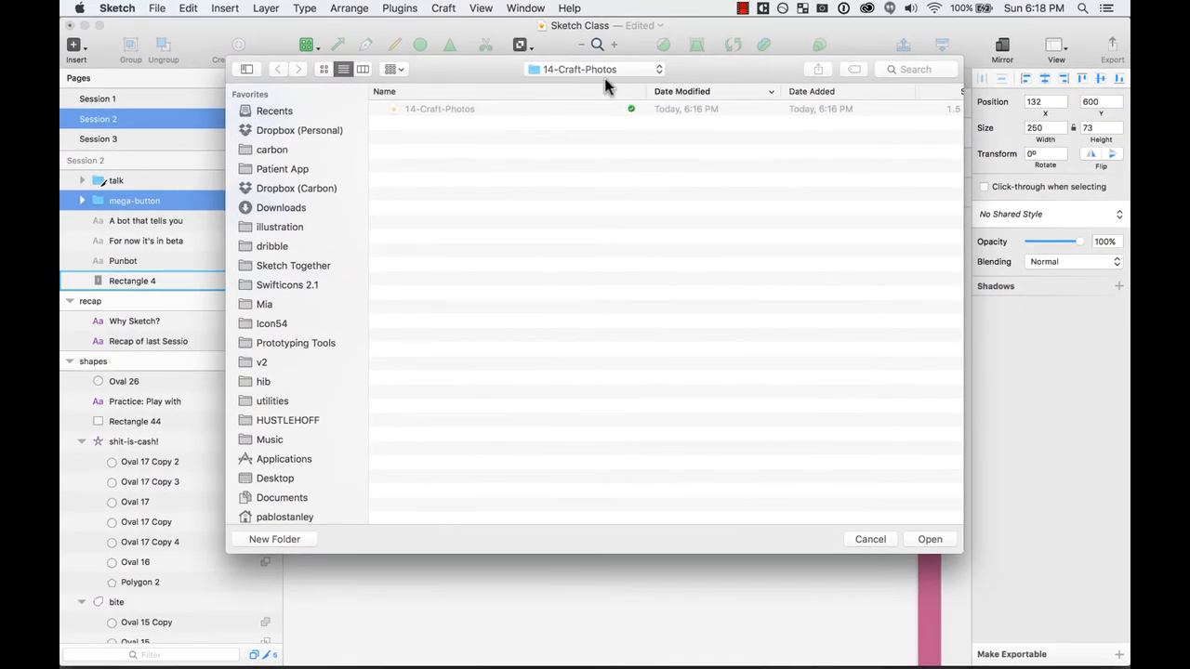
click(613, 73)
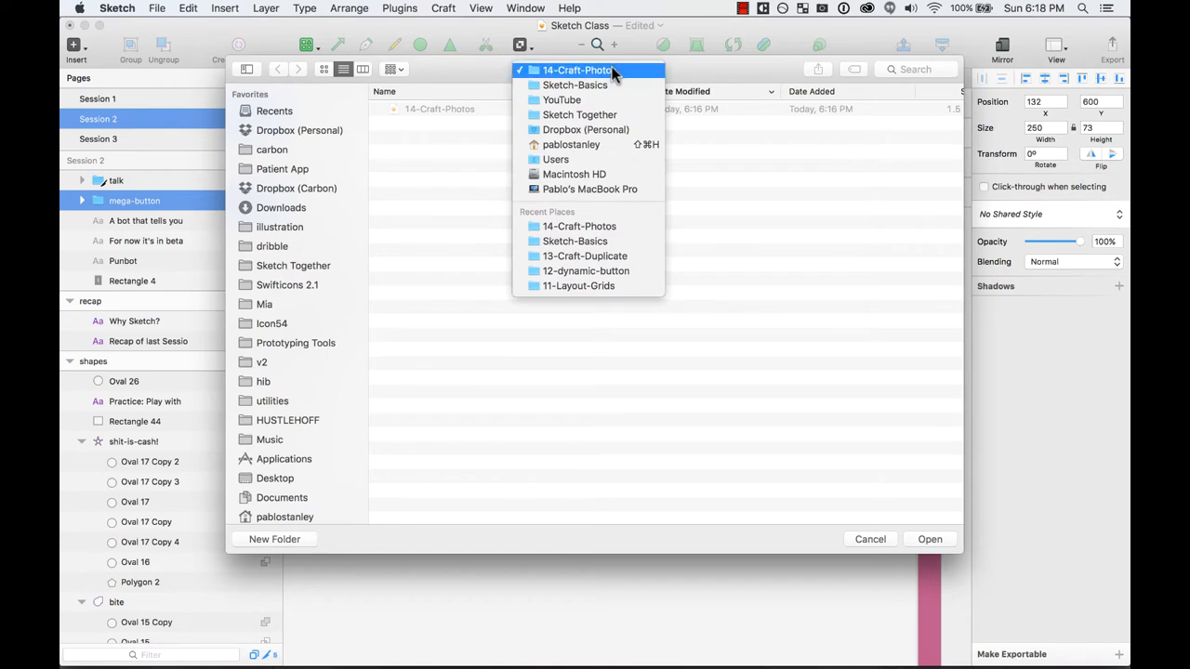
click(613, 73)
click(930, 539)
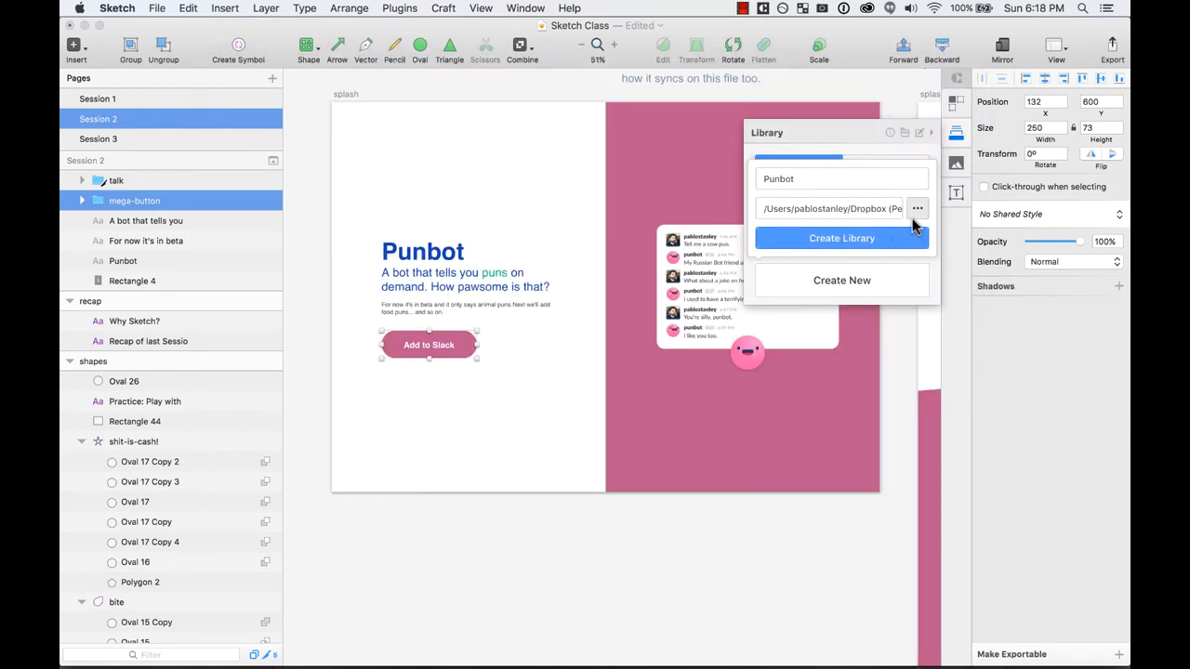
click(918, 208)
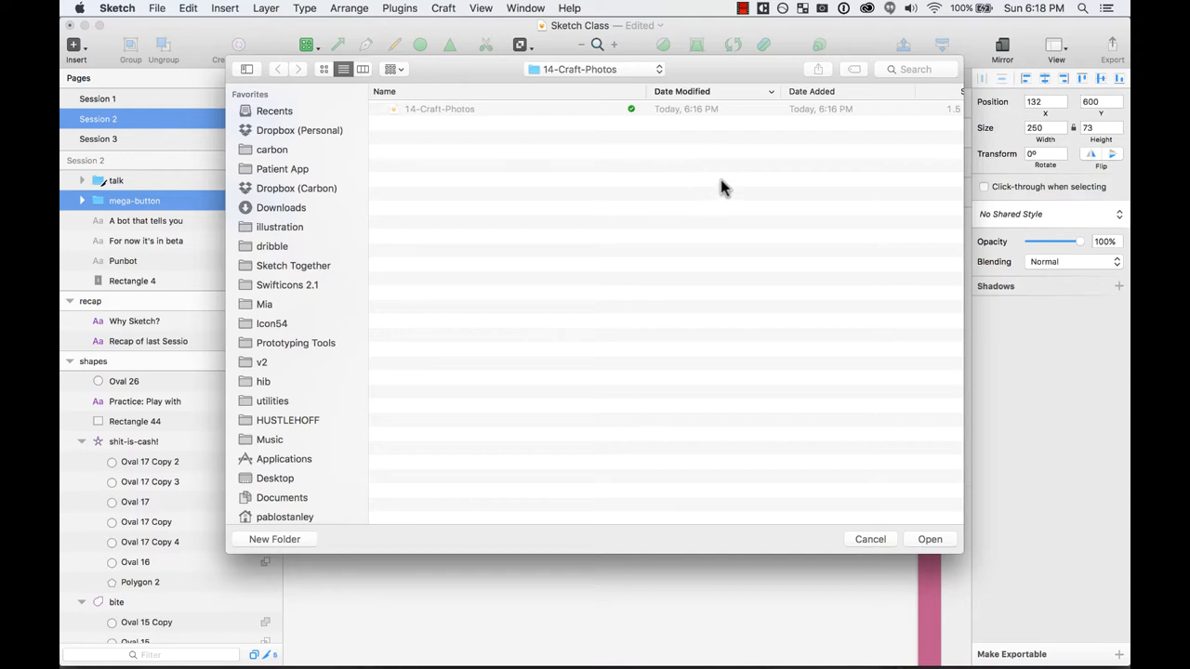
click(875, 541)
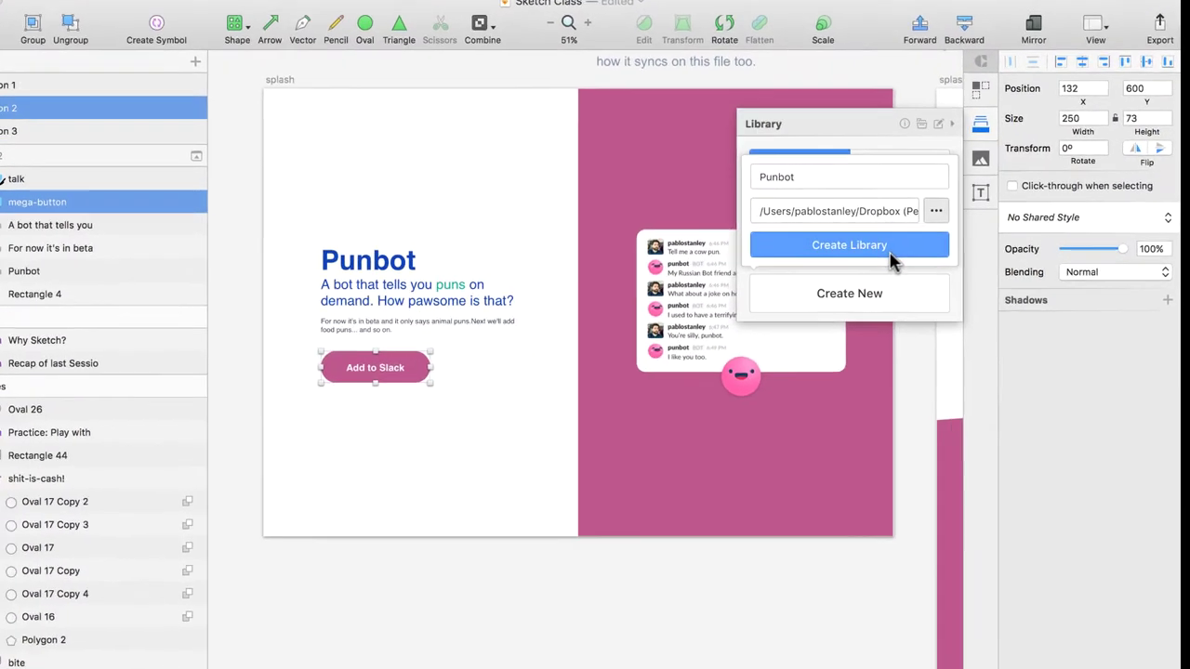
Create the library and add the mega-button, the Punbot title text style and the button's pink #bd578b colour to it.
click(869, 239)
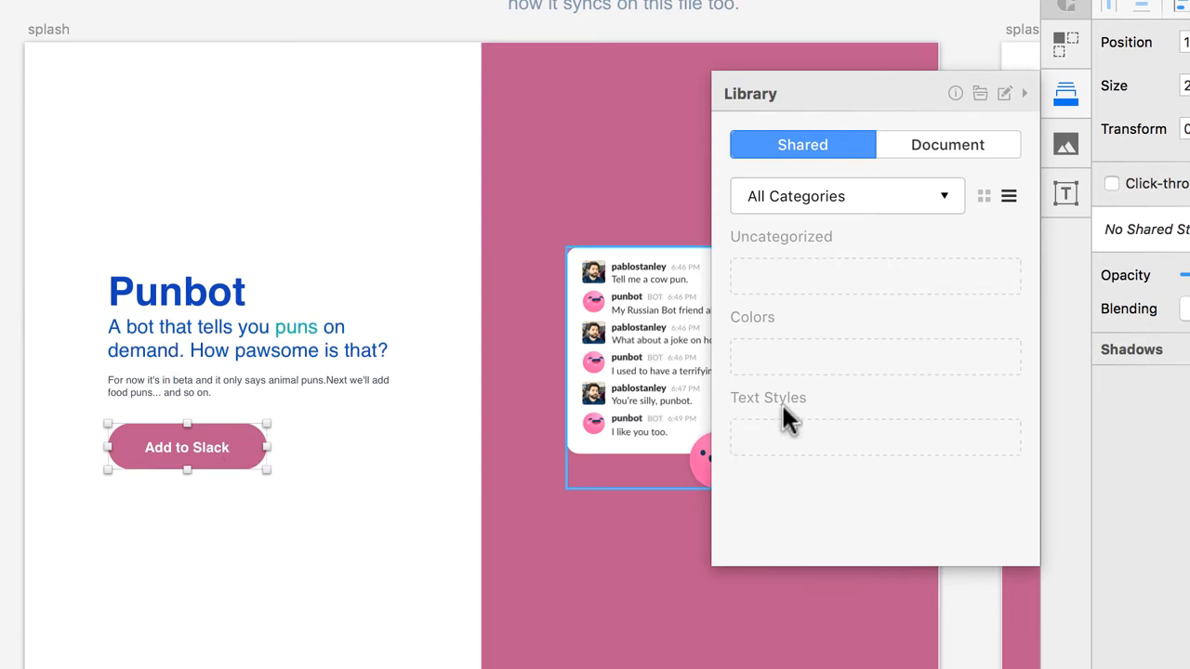
click(881, 268)
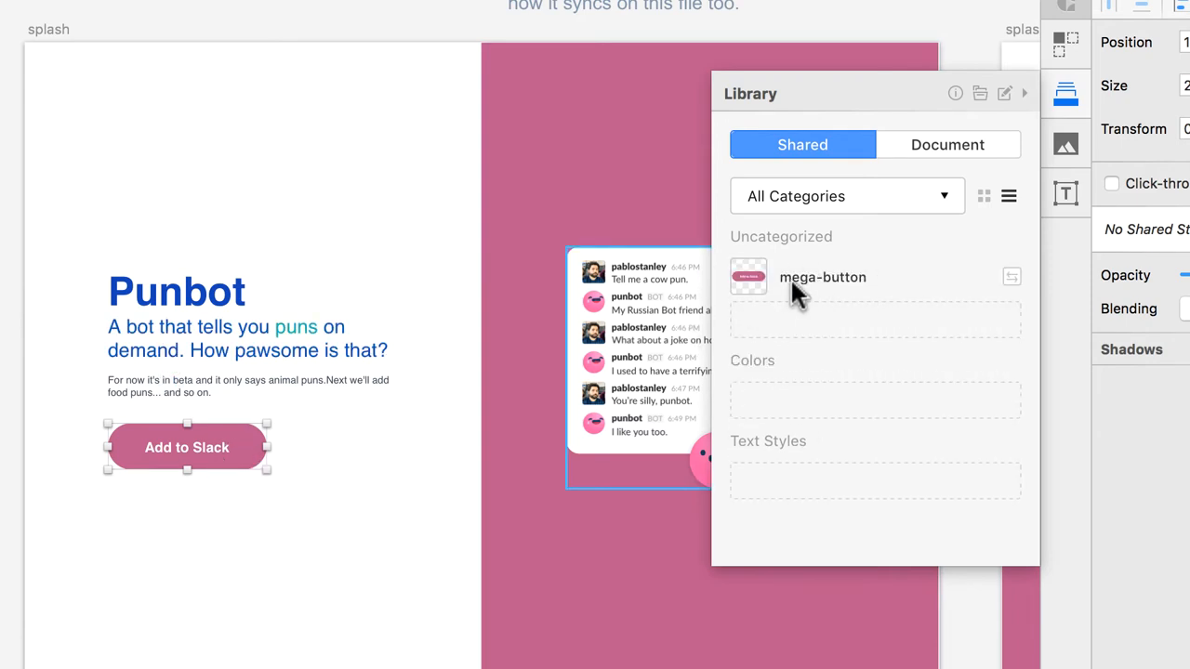
click(190, 283)
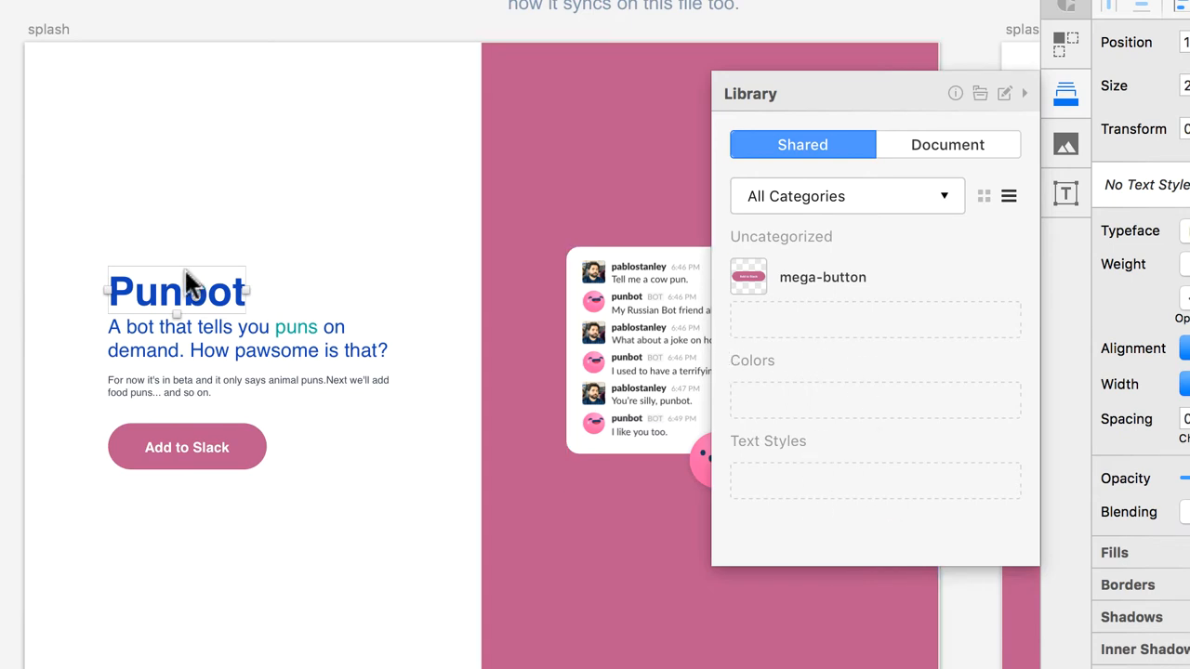
click(851, 471)
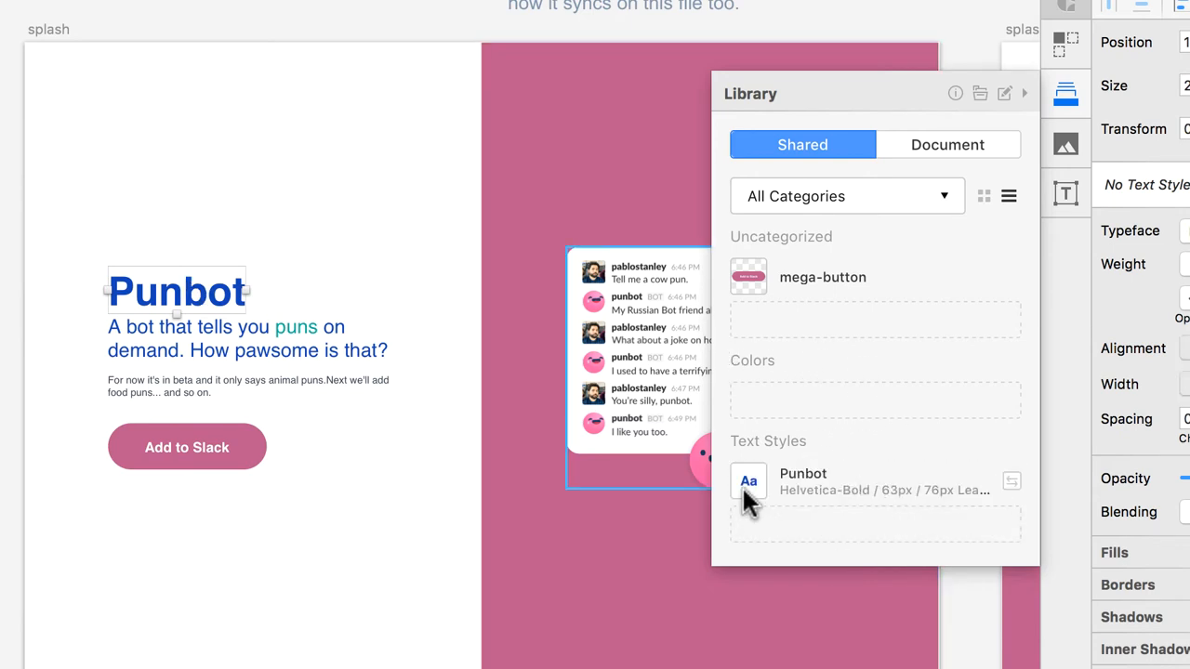
click(247, 443)
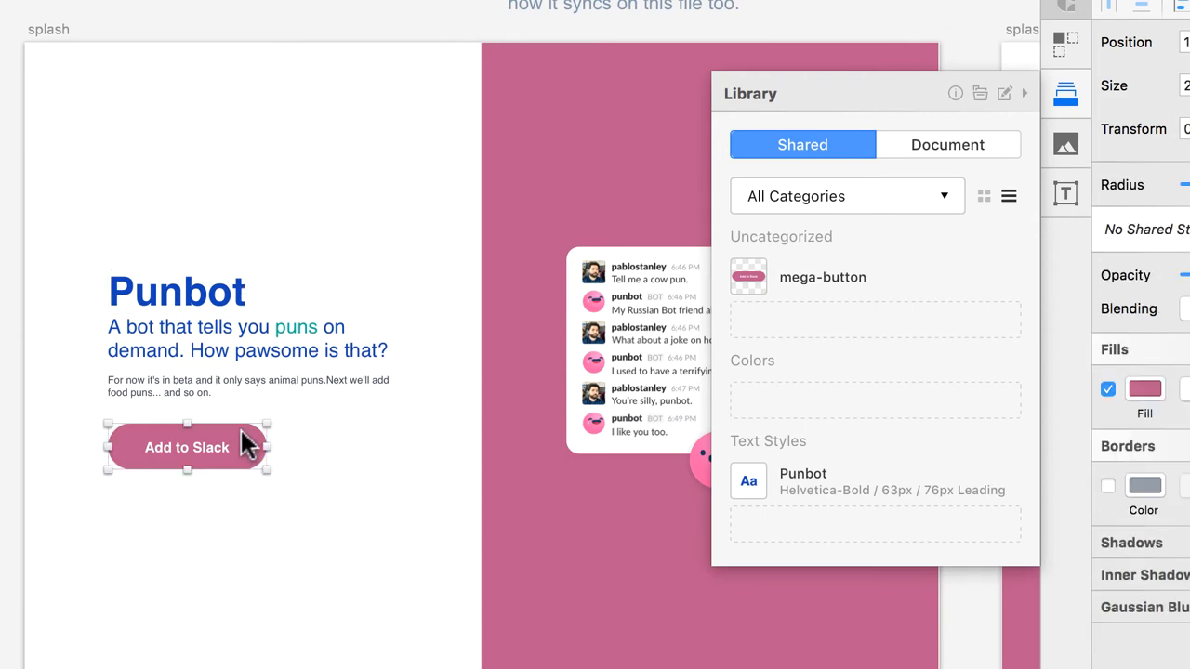
click(866, 398)
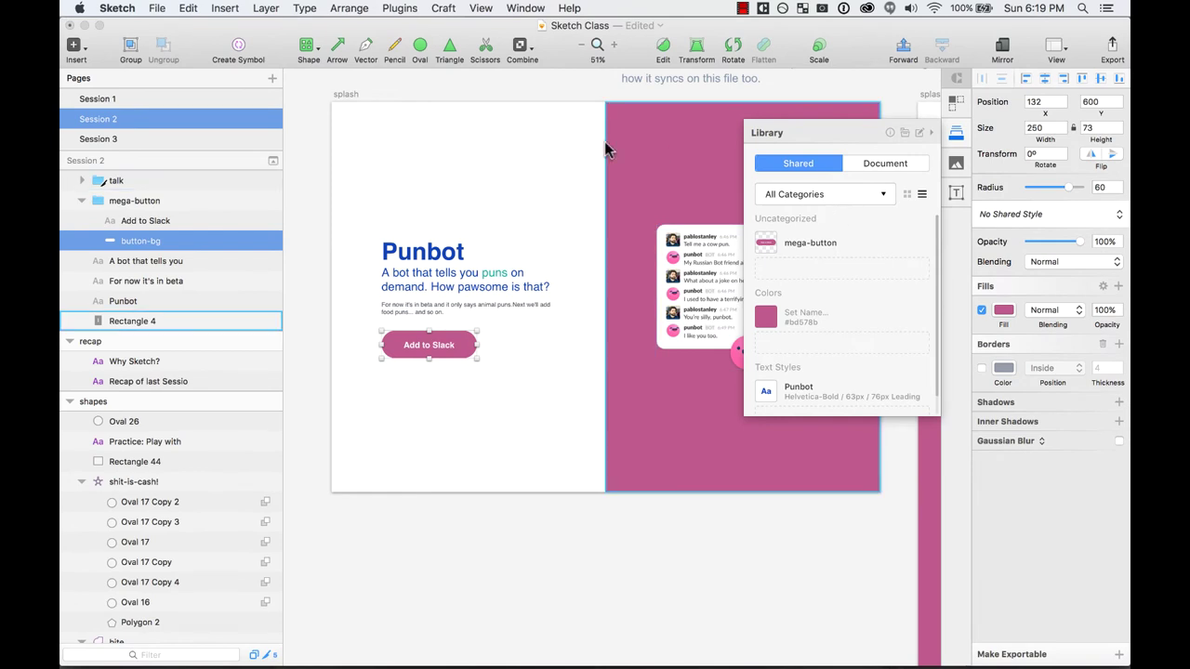
Start a new blank document and place the library's mega-button onto its page.
click(549, 138)
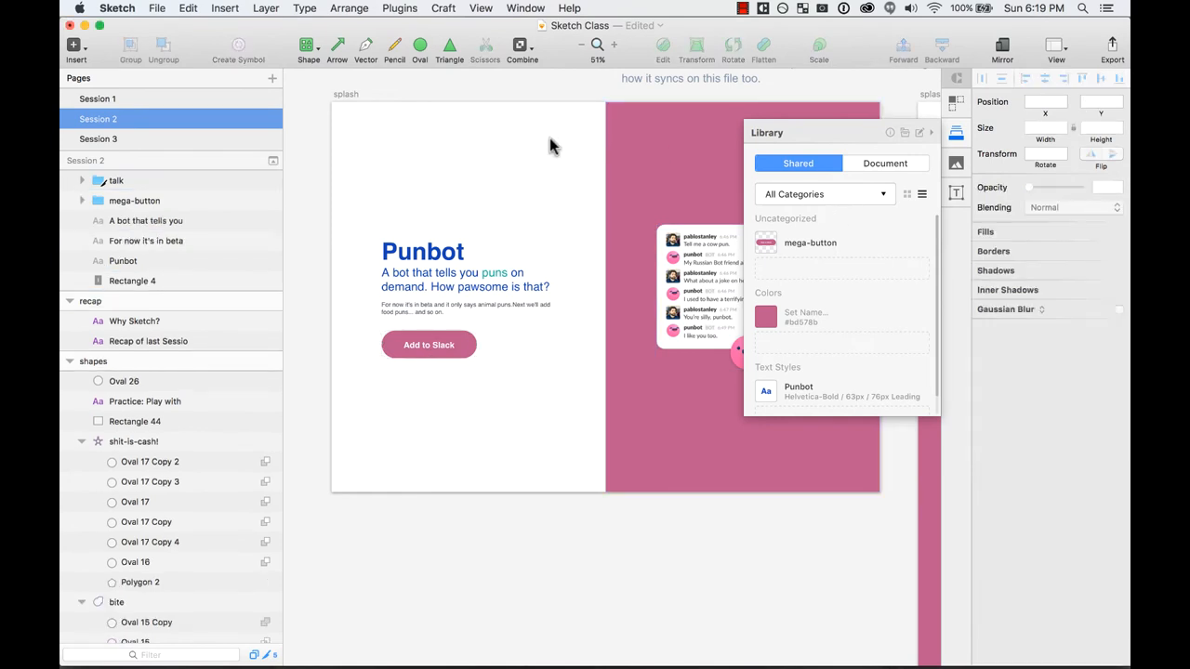
key(super+n)
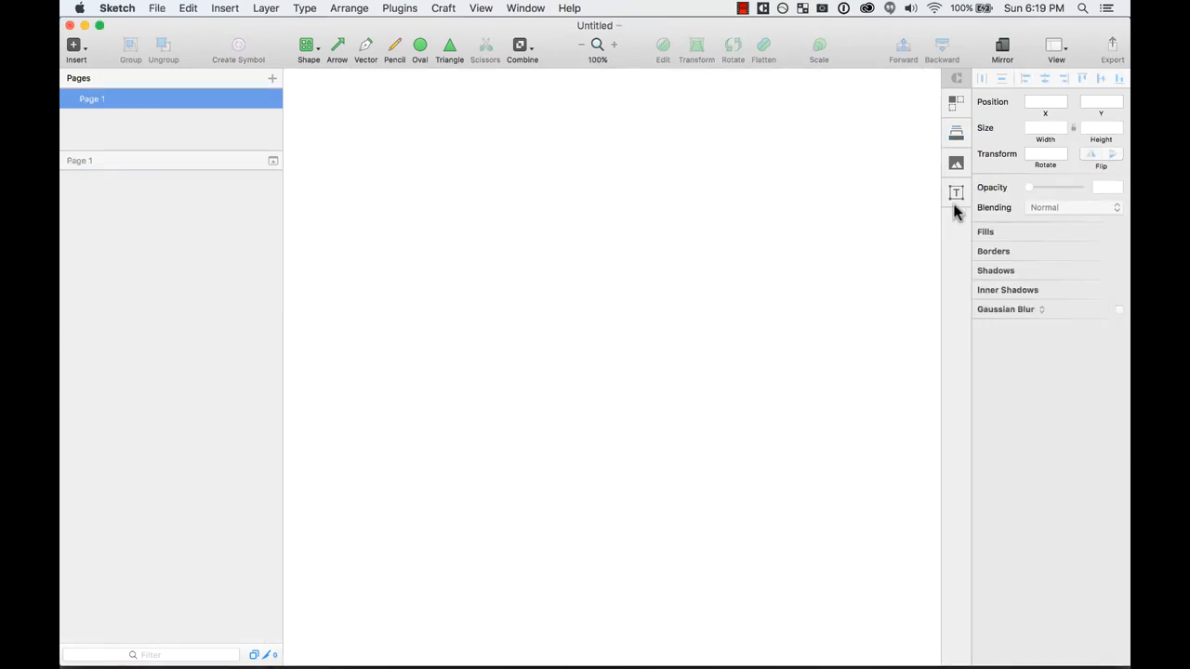
click(957, 133)
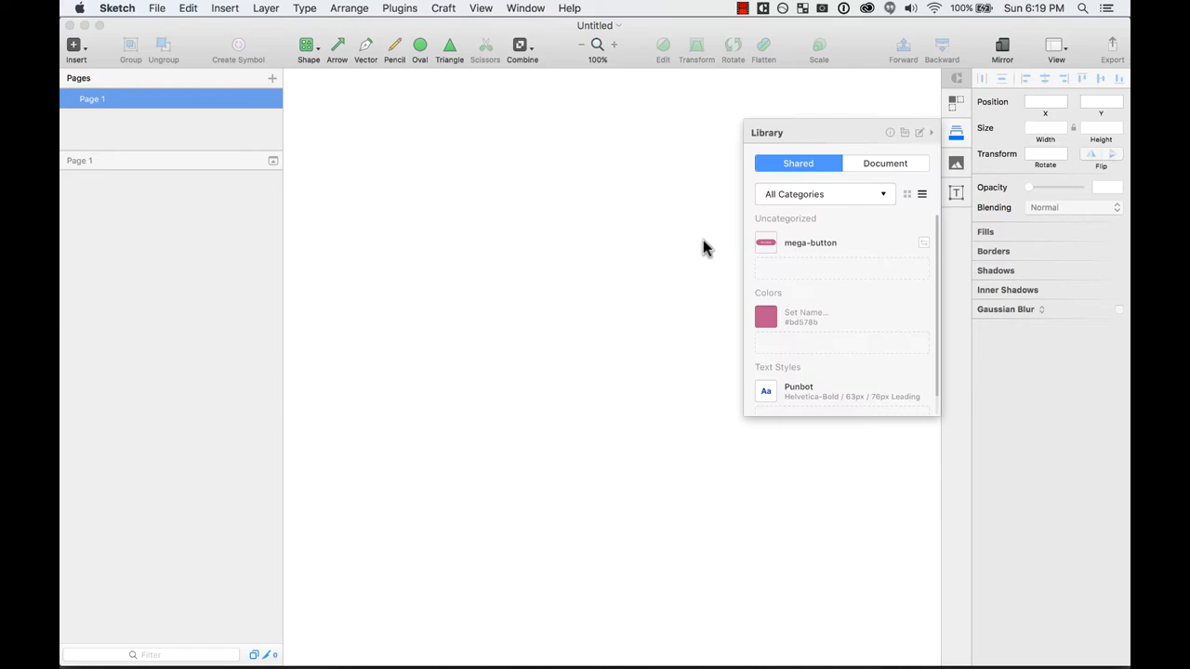
drag(777, 244, 528, 265)
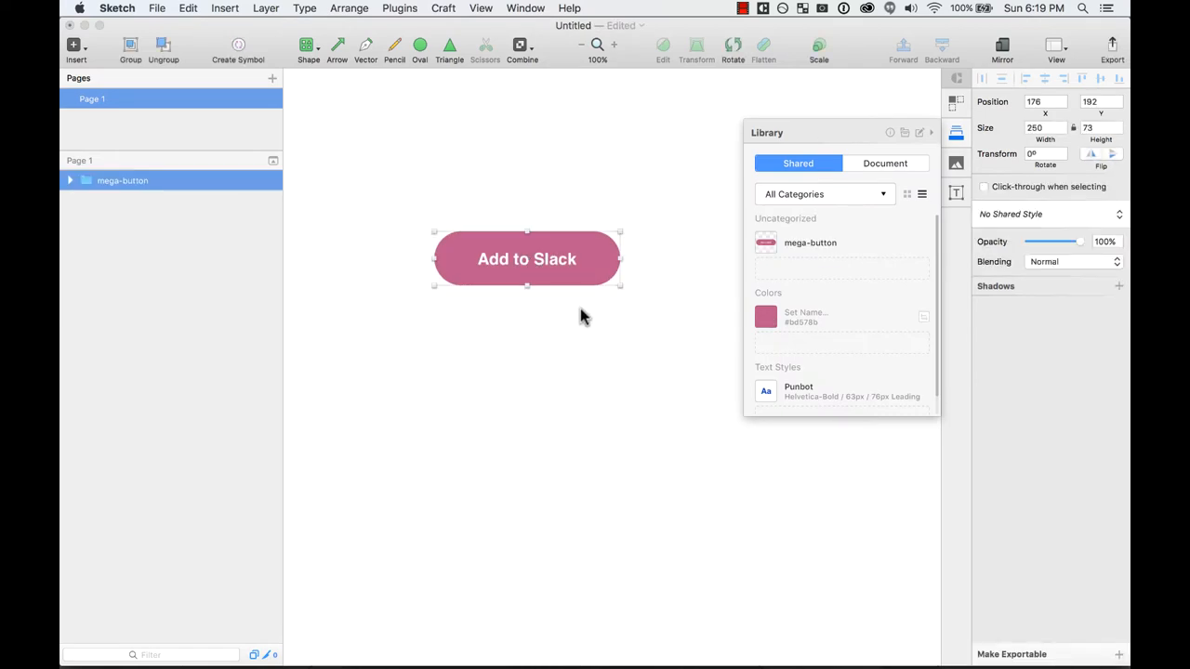
click(489, 162)
Add a text layer reading 'This is a title' above the button and give it the Punbot text style.
key(t)
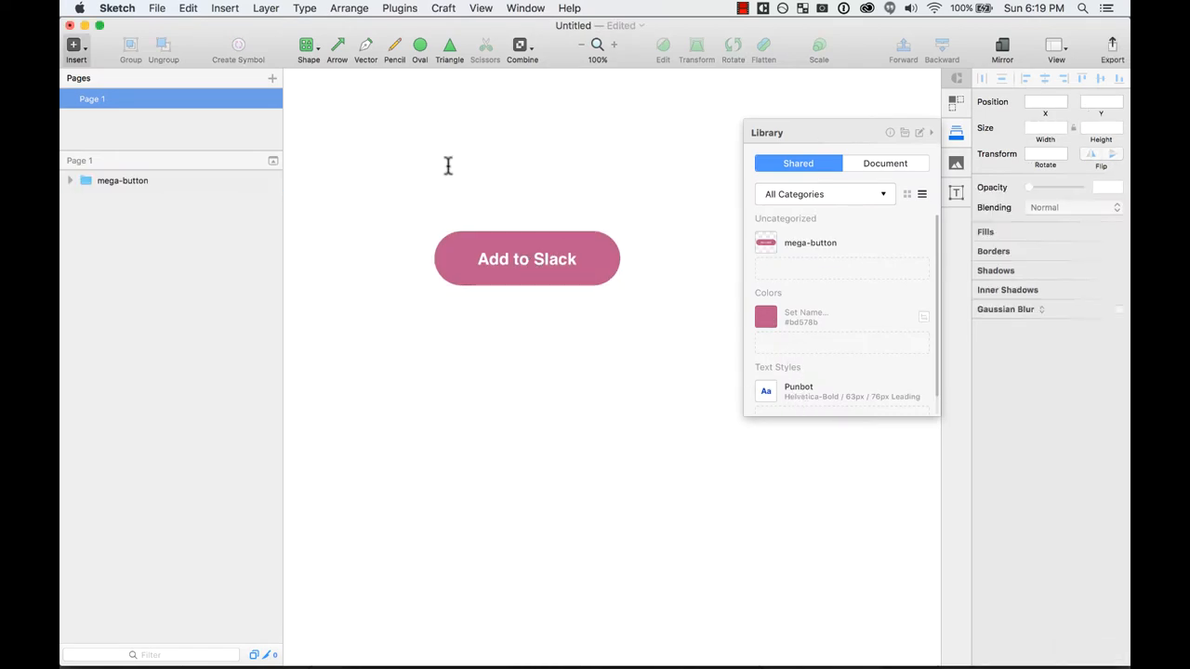
click(446, 165)
text(This)
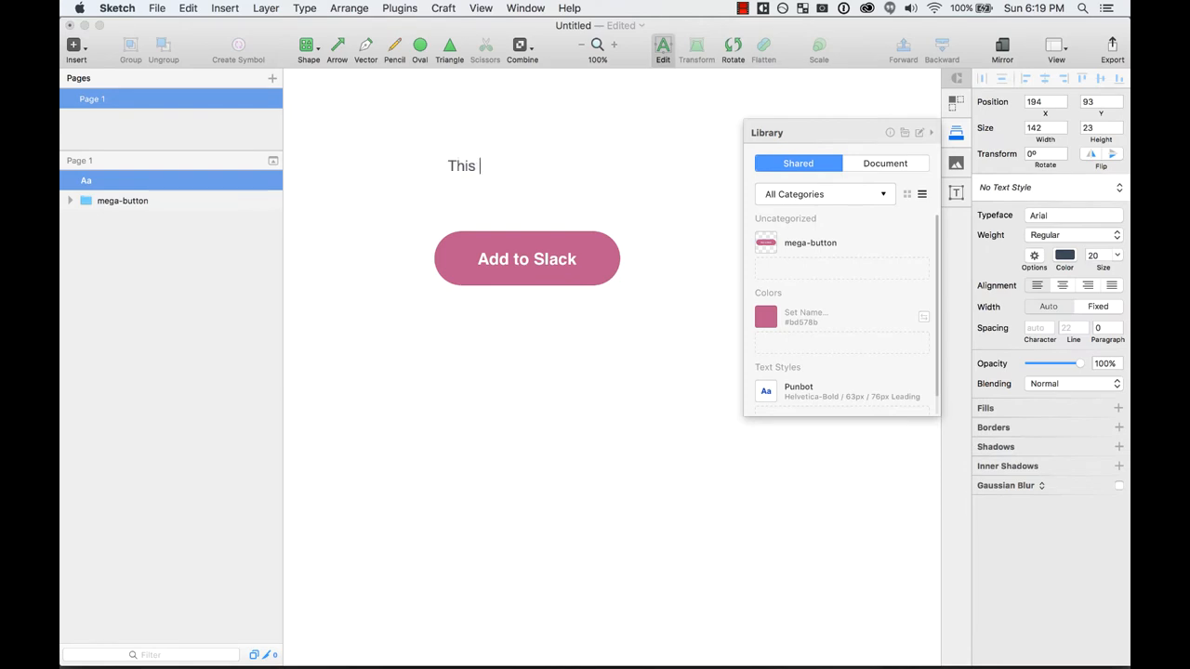
text(title)
key(Escape)
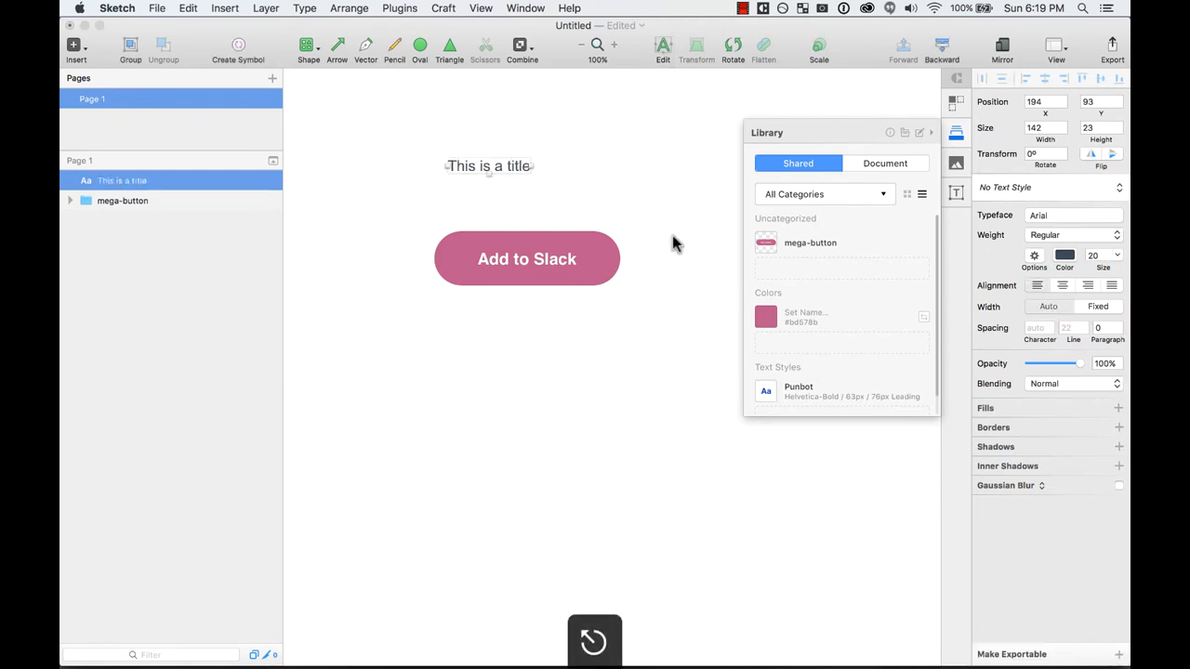
click(518, 173)
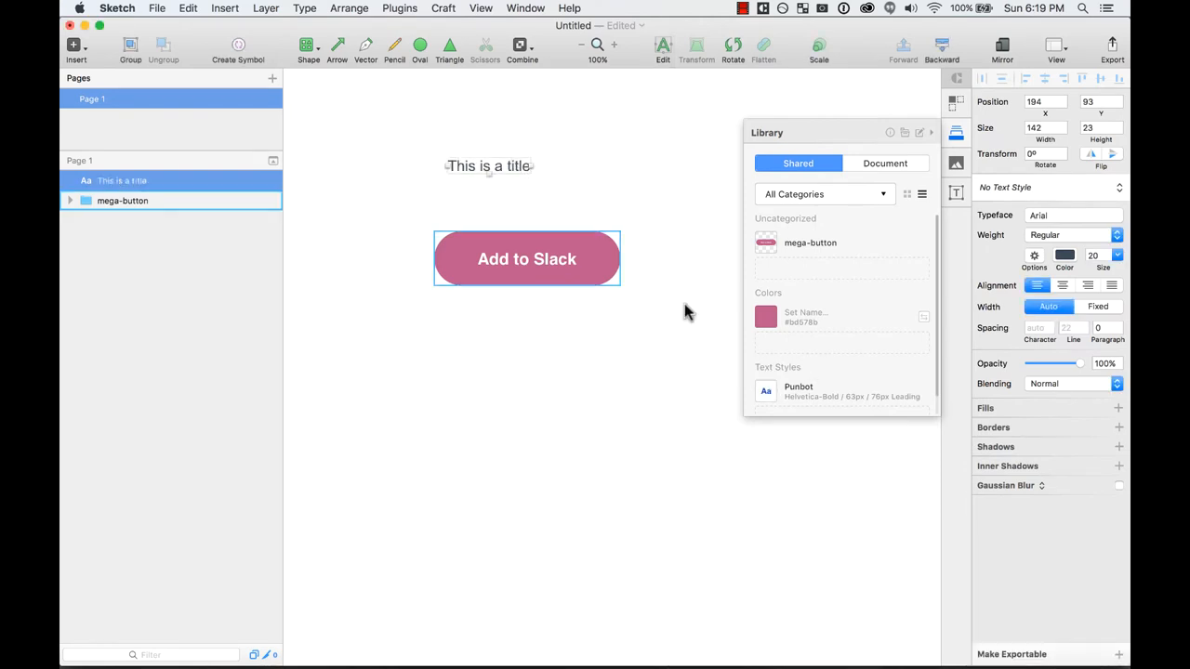
click(768, 394)
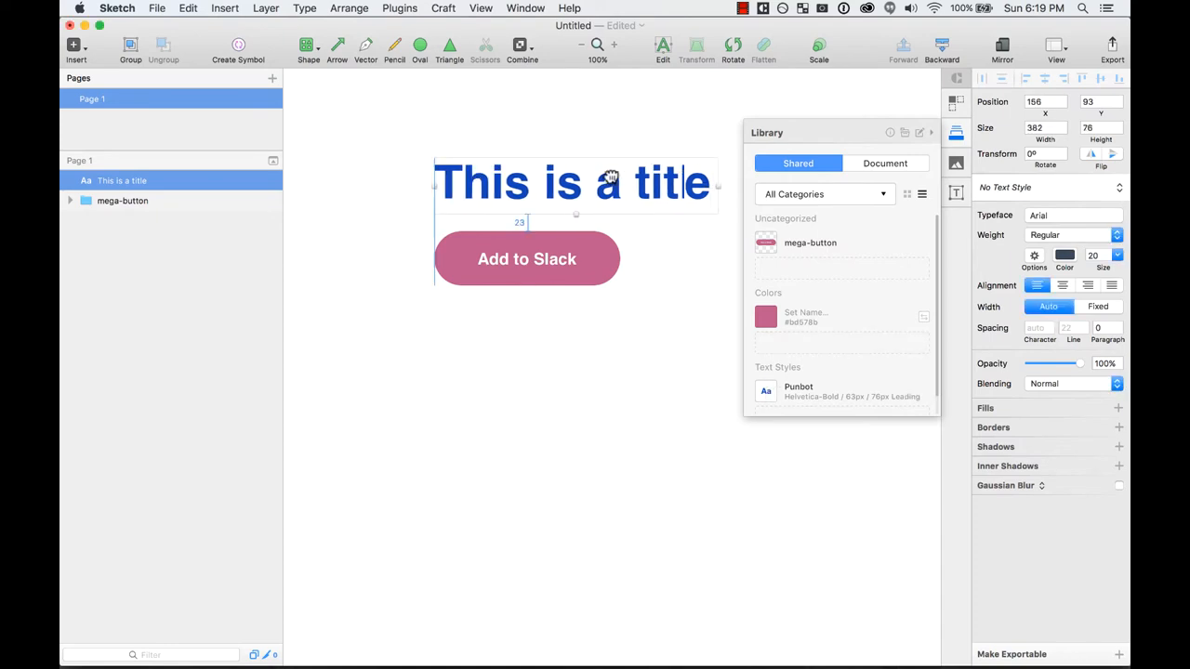
key(super+minus)
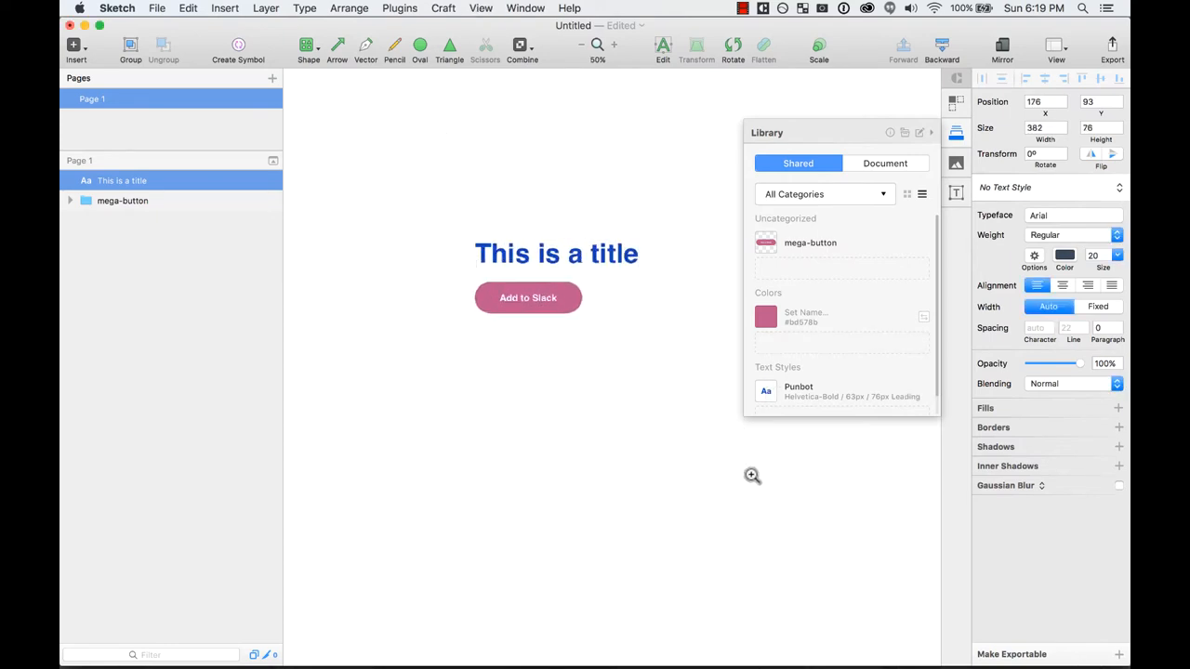
scroll(751, 475, up, 5)
Draw a circle below the button, fill it with the library's pink colour and position it under the button.
click(419, 47)
drag(444, 382, 558, 496)
click(768, 318)
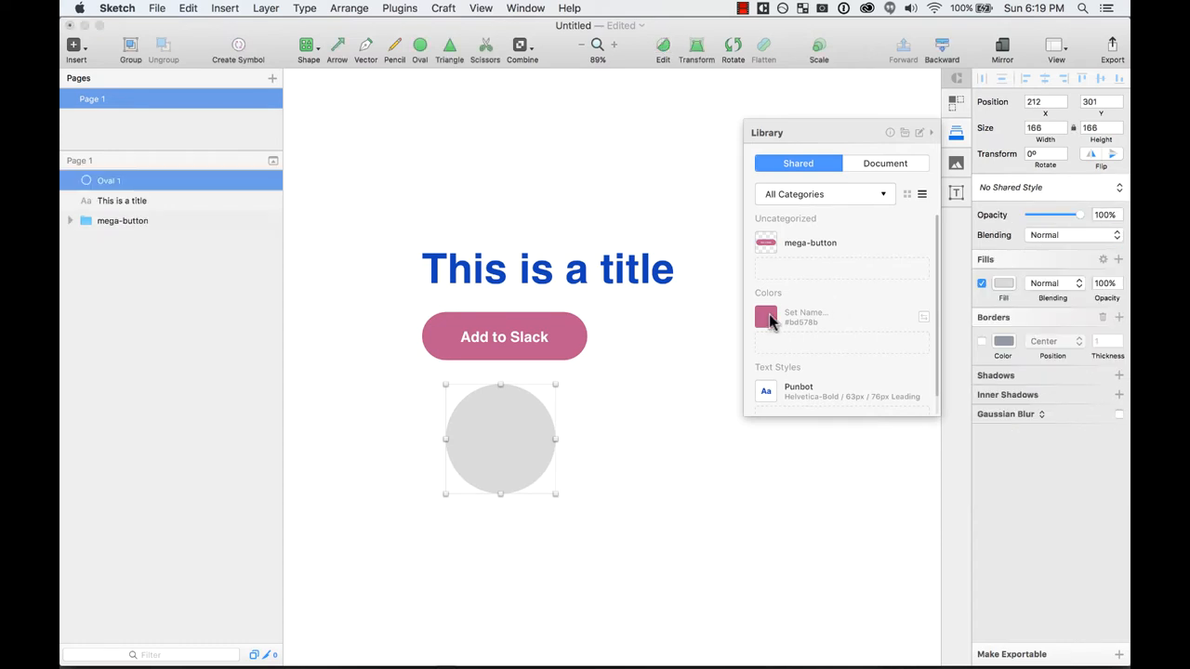
drag(497, 444, 474, 452)
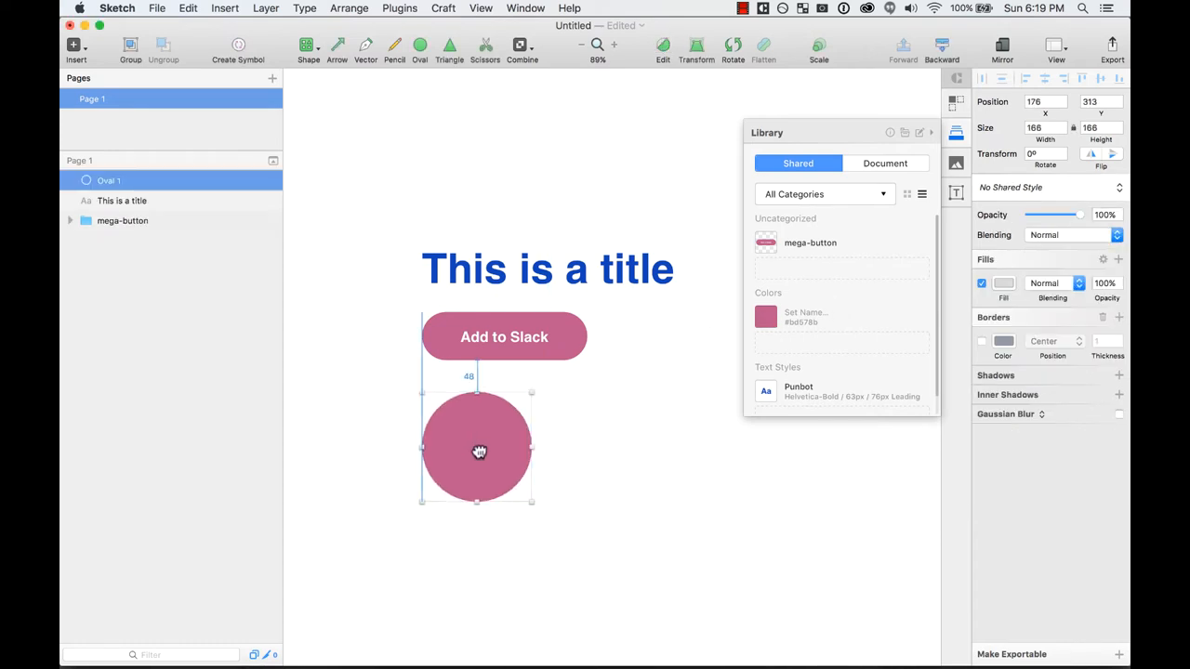
click(569, 333)
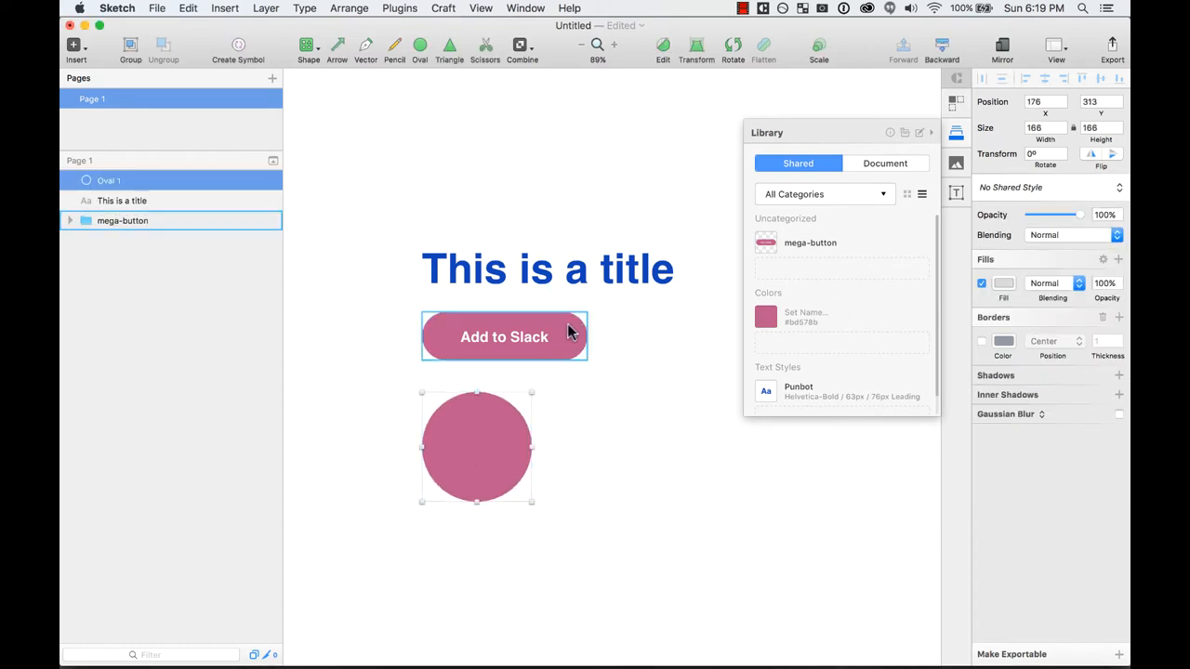
Shift the mega-button's background fill from pink to blue with the hue slider.
click(547, 217)
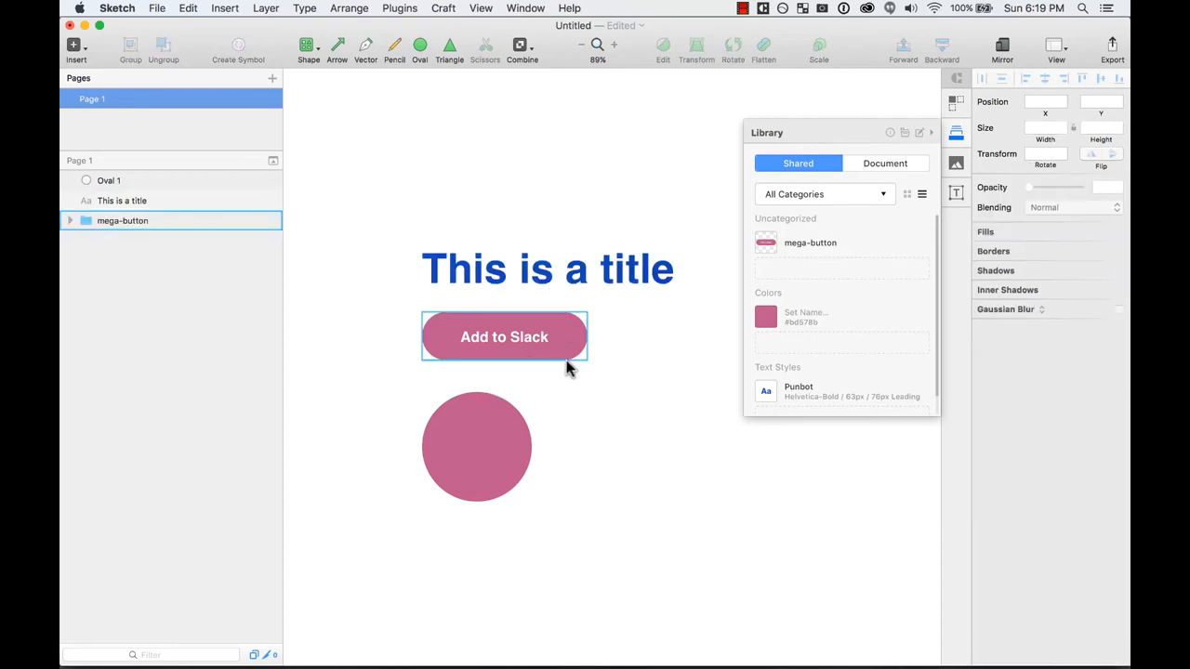
double_click(569, 325)
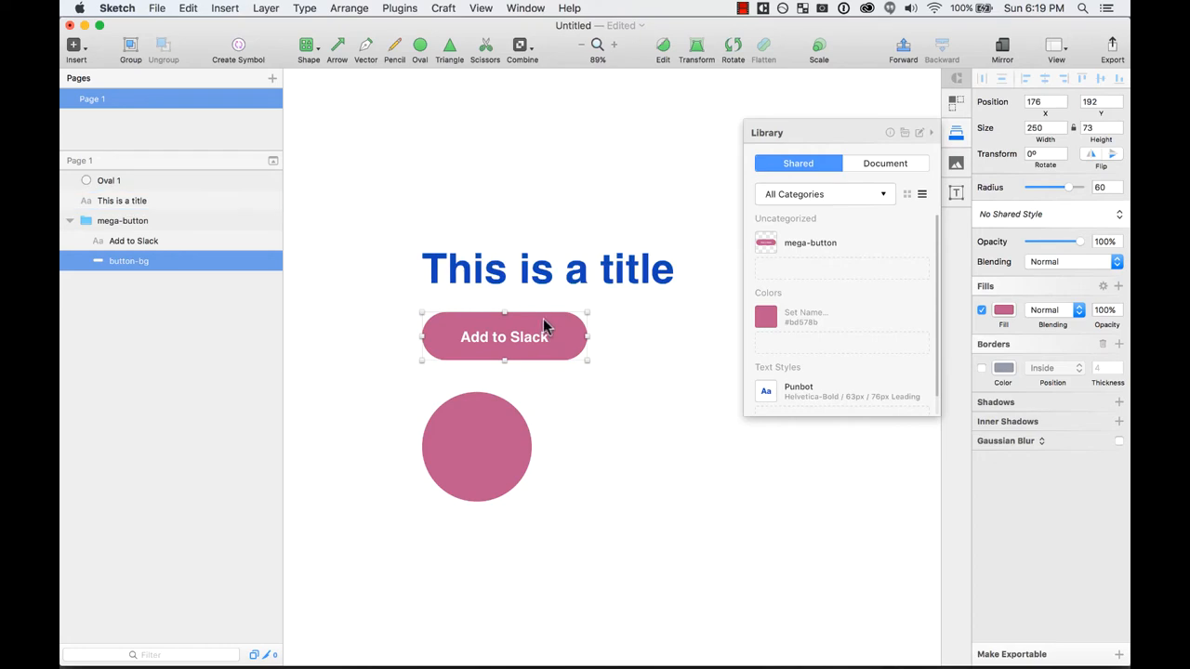
click(1004, 309)
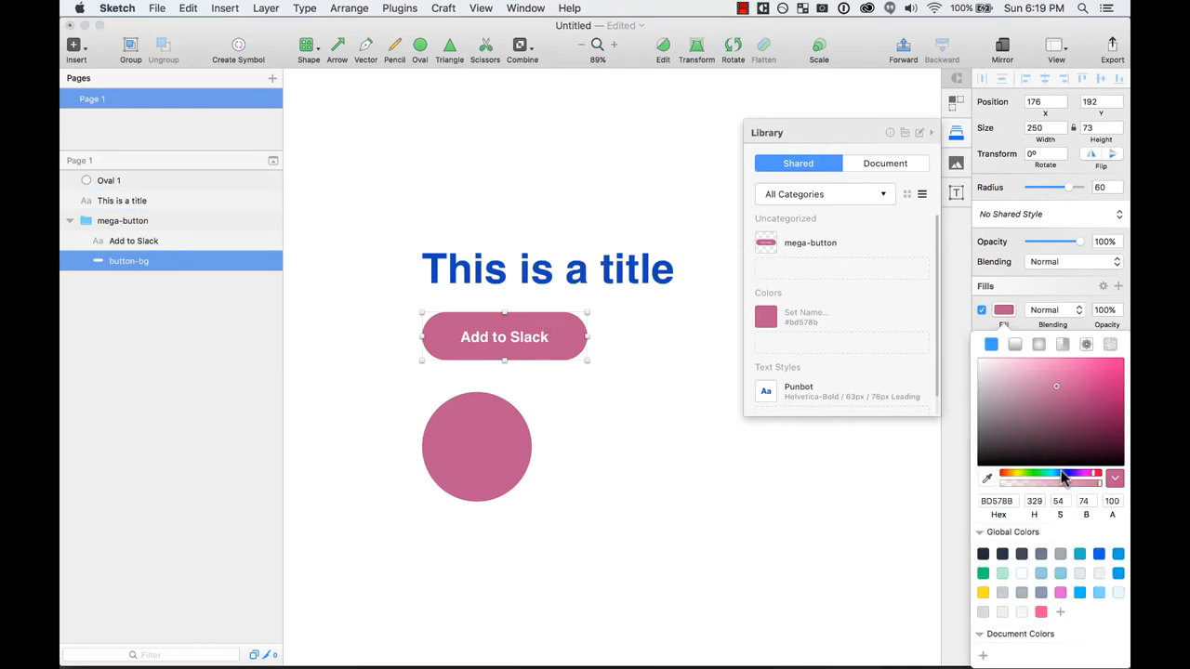
drag(1077, 479, 1058, 484)
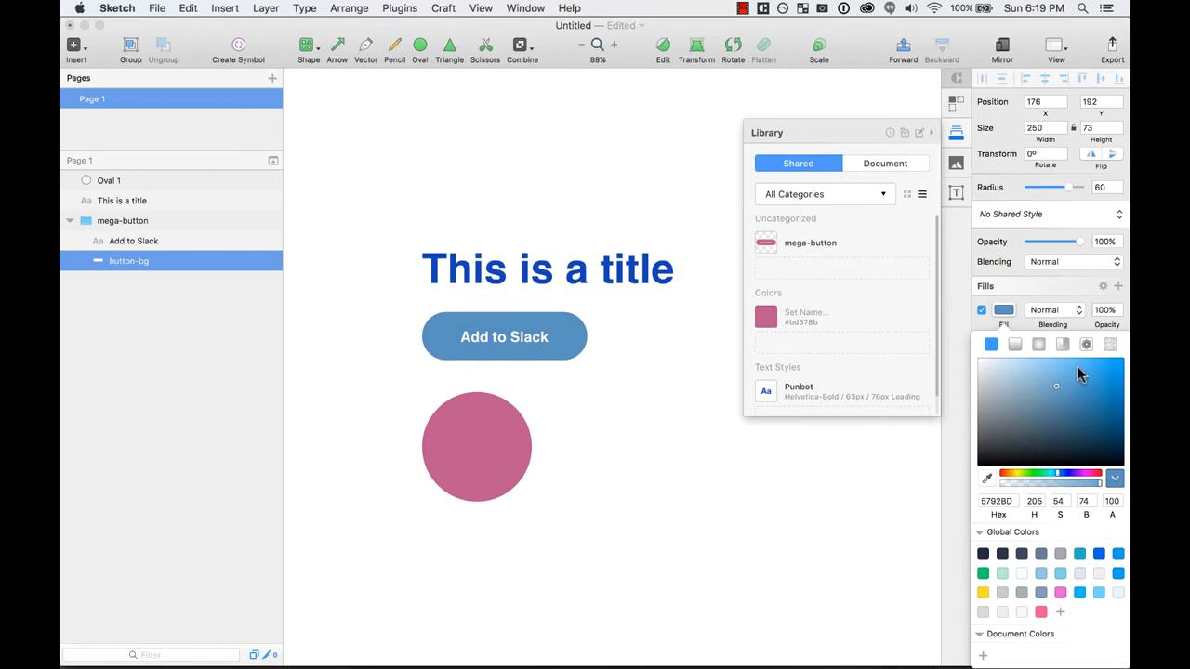
Select the whole recoloured mega-button and push it into the library's mega-button.
click(656, 347)
click(528, 338)
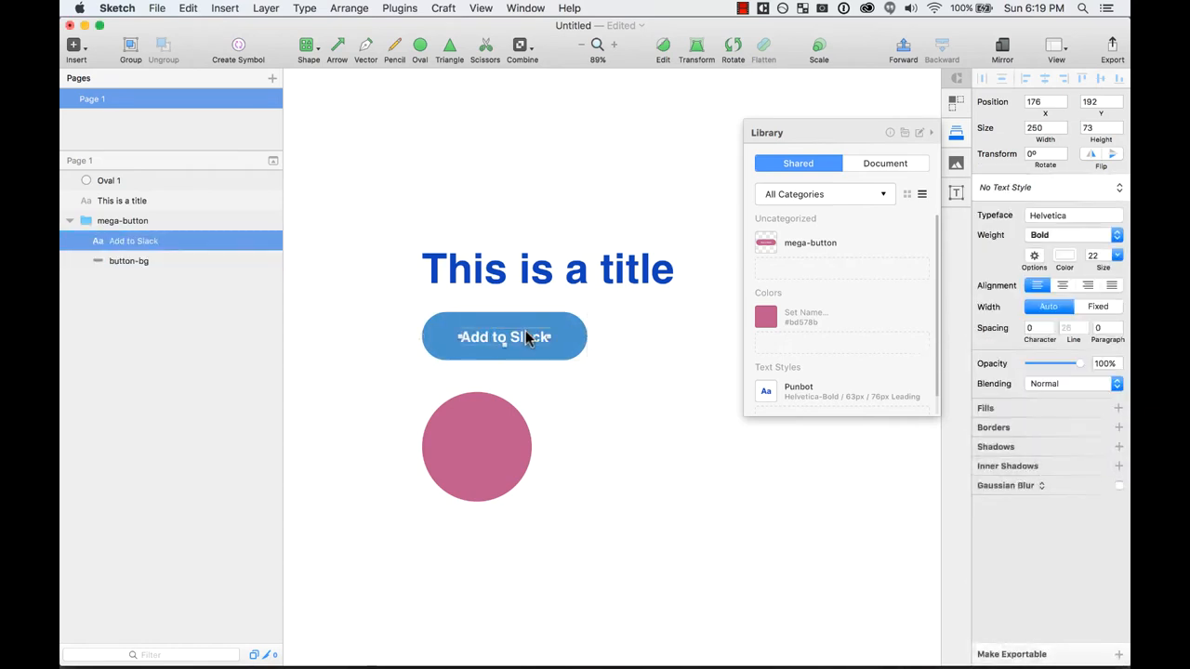
key(Escape)
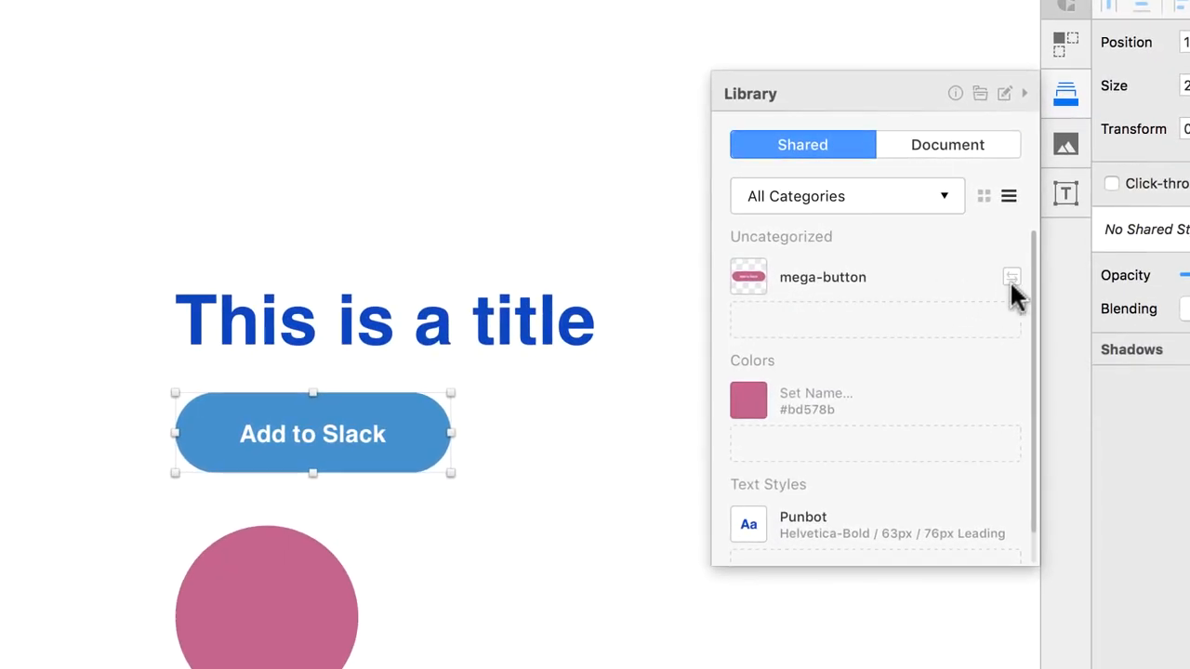
click(1012, 277)
Switch to the Sketch Class document and sync the mega-button so the splash button turns blue.
click(526, 8)
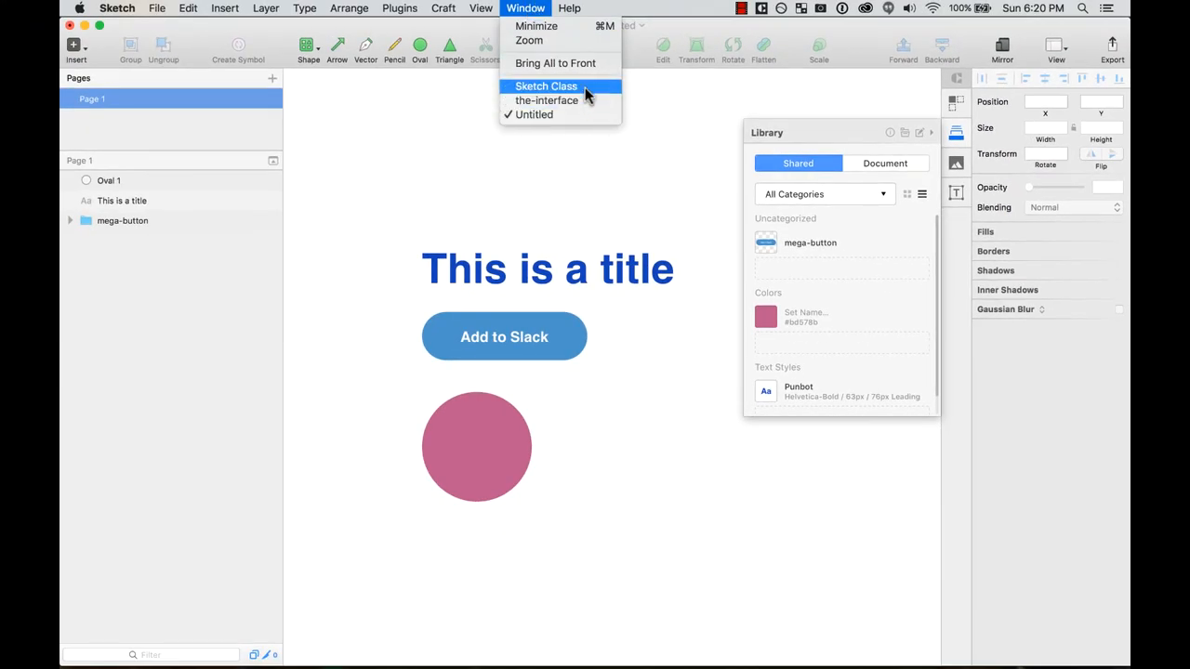
click(584, 87)
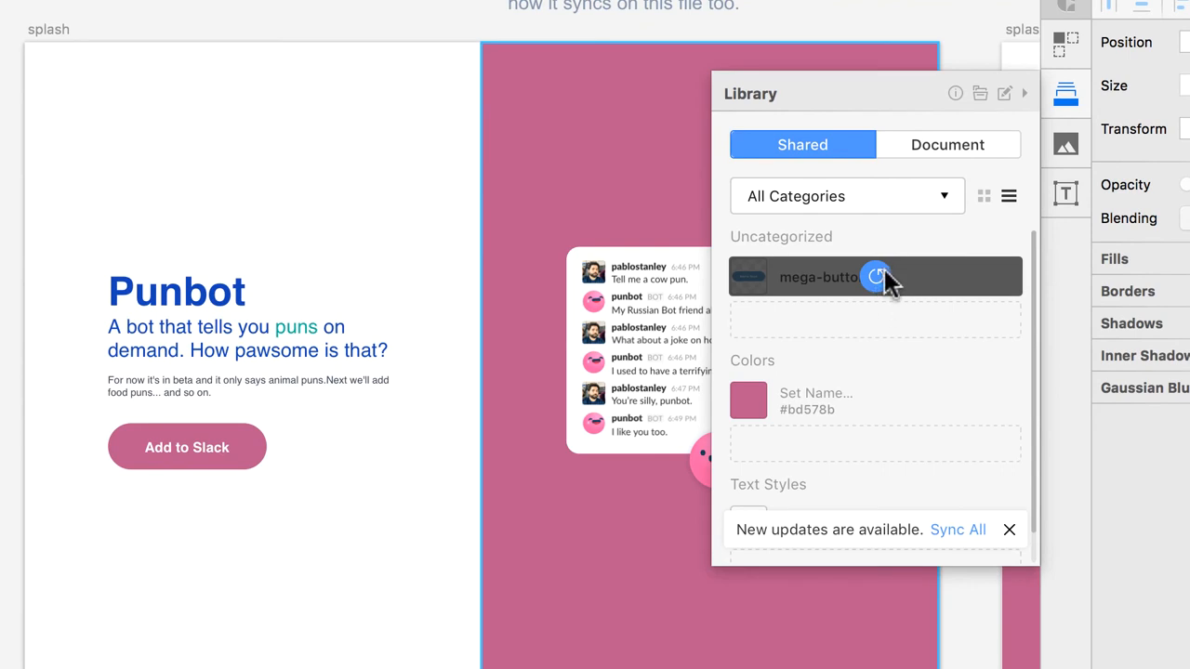
click(878, 276)
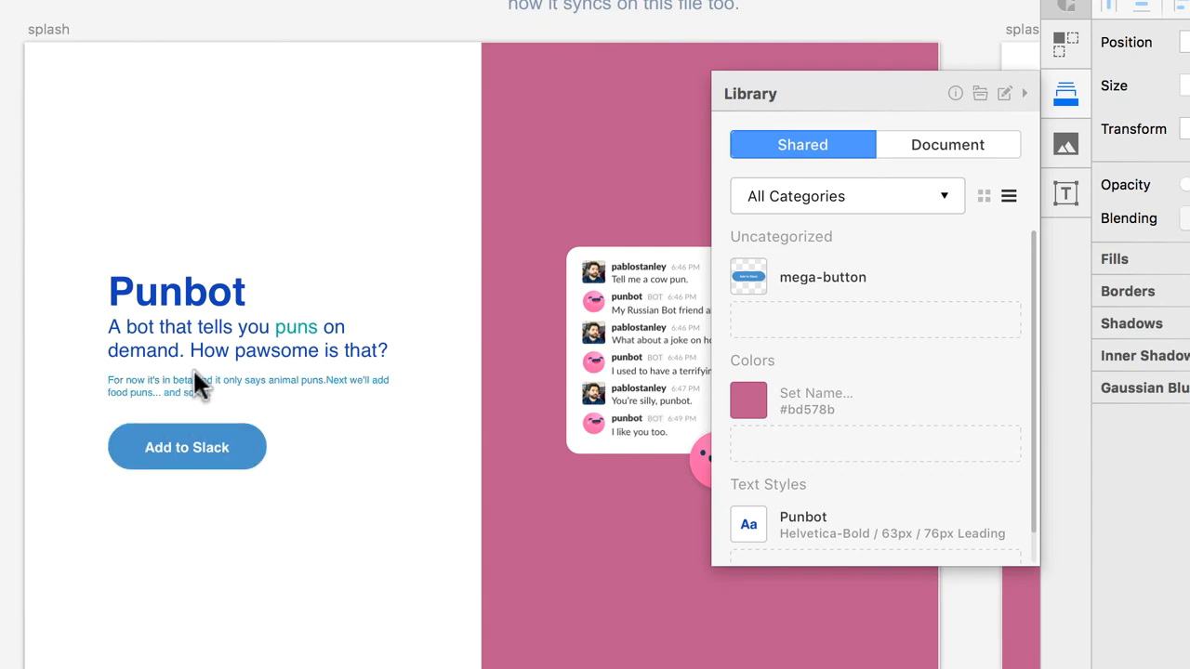
click(197, 465)
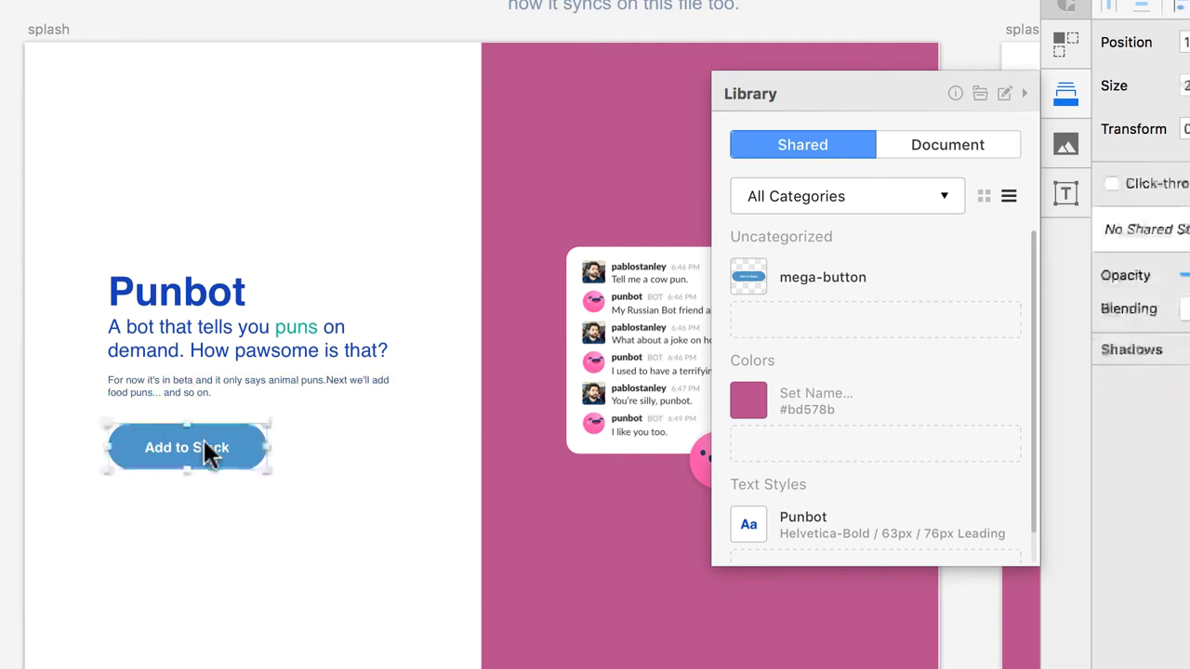
Select the button background and zoom to the splash artboard to inspect the blue button.
click(123, 186)
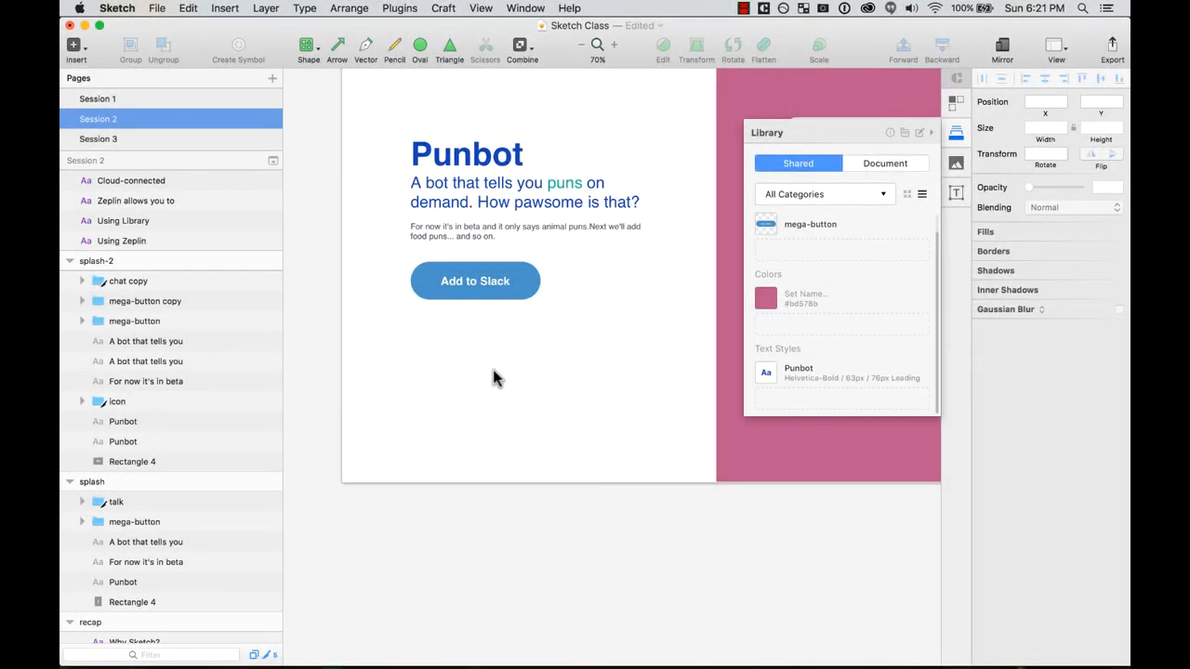
click(475, 269)
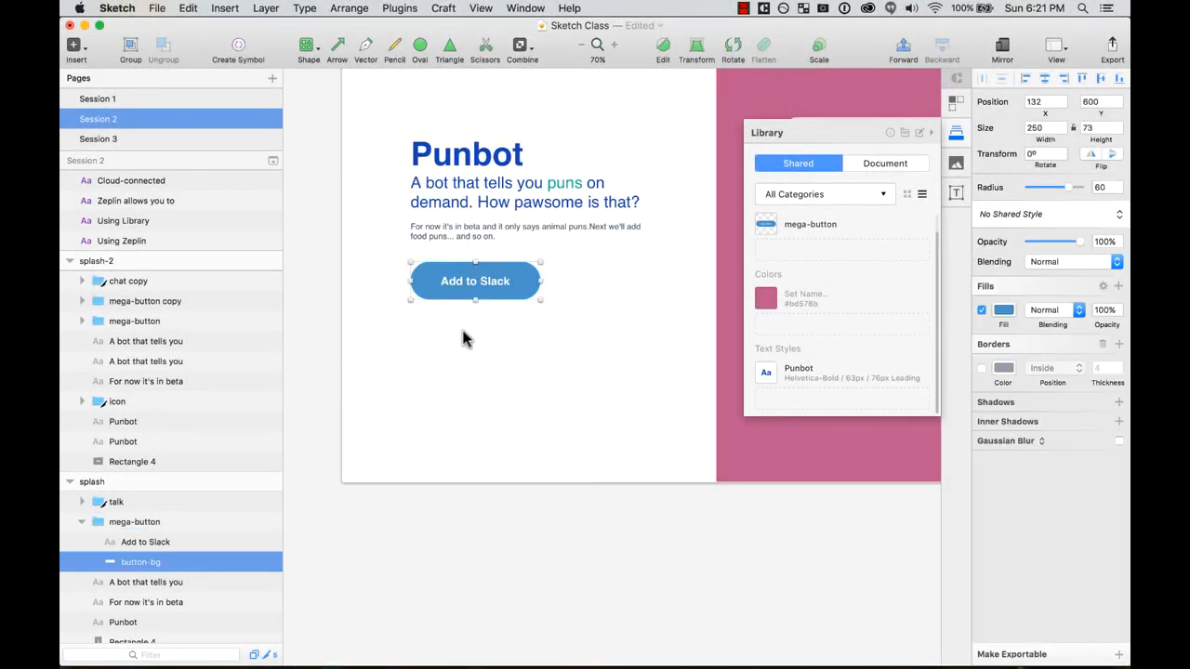
key(super+minus)
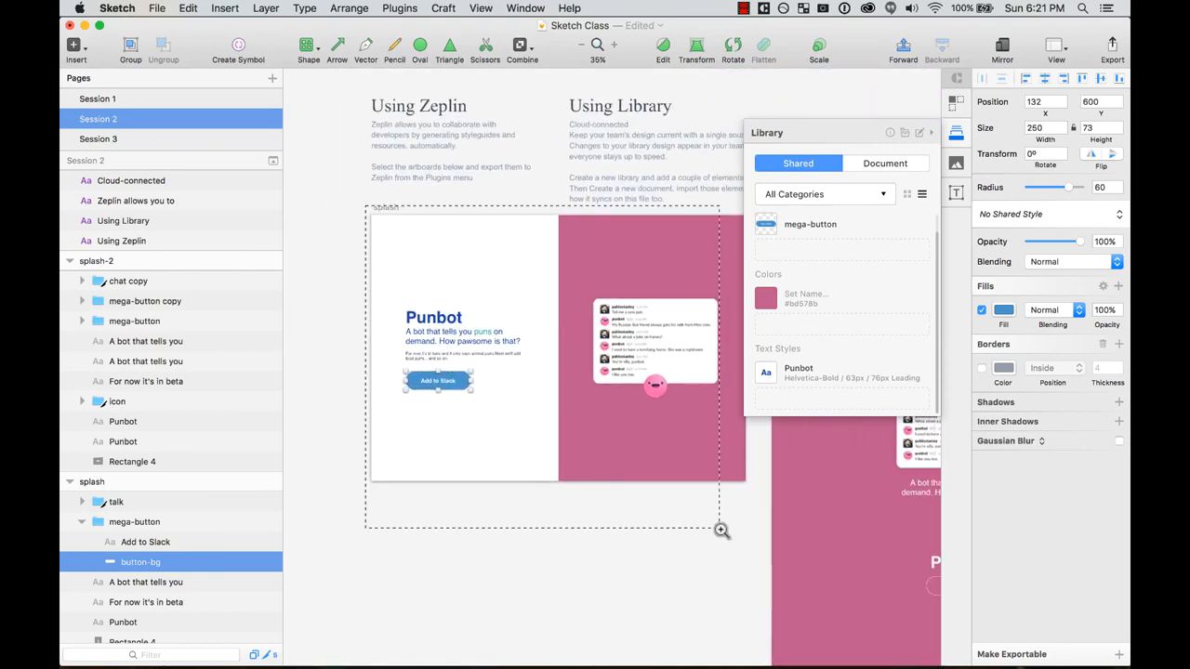
drag(363, 208, 754, 545)
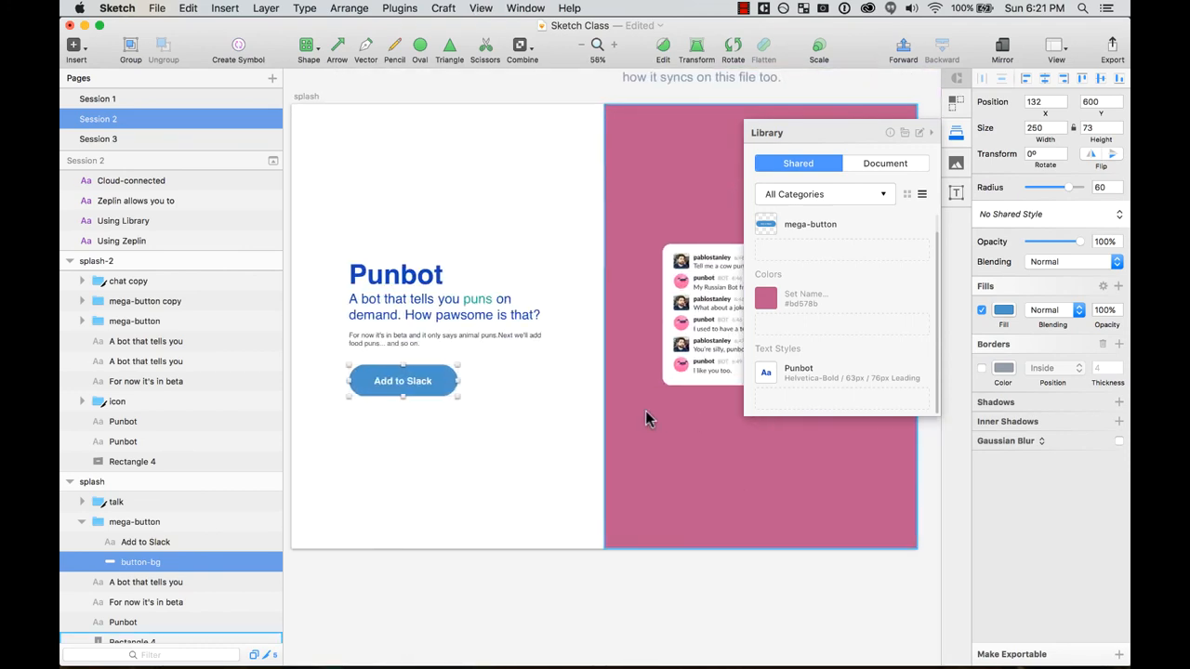